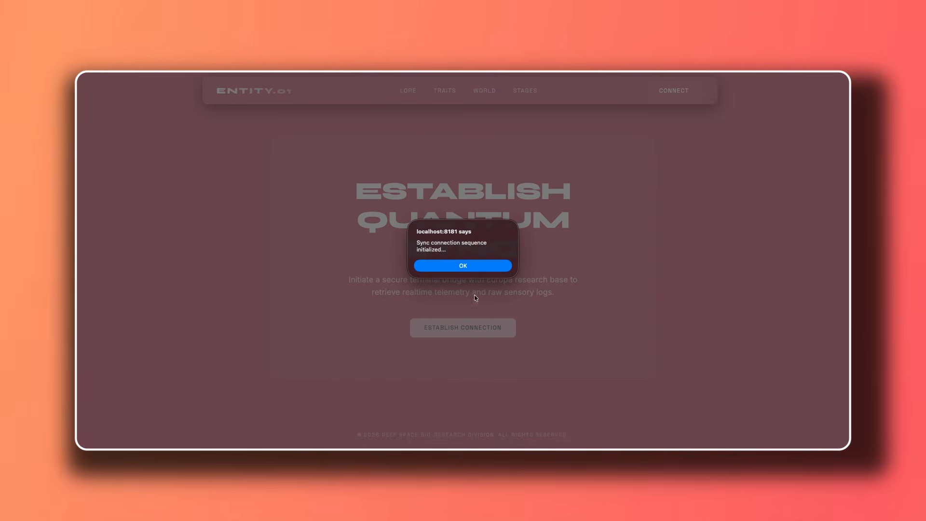
Dismiss the sync connection alert and preview the hero section of the ENTITY.01 landing page.
click(463, 266)
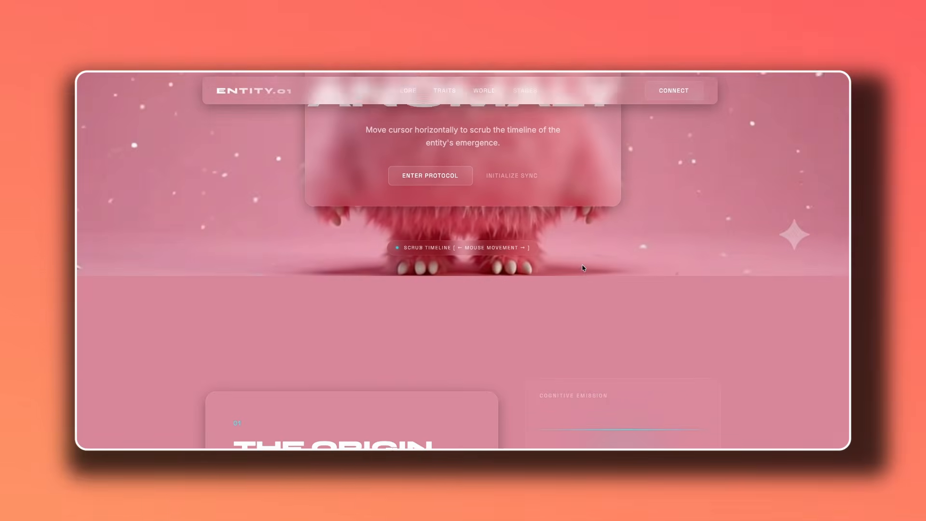
scroll(583, 267, up, 3)
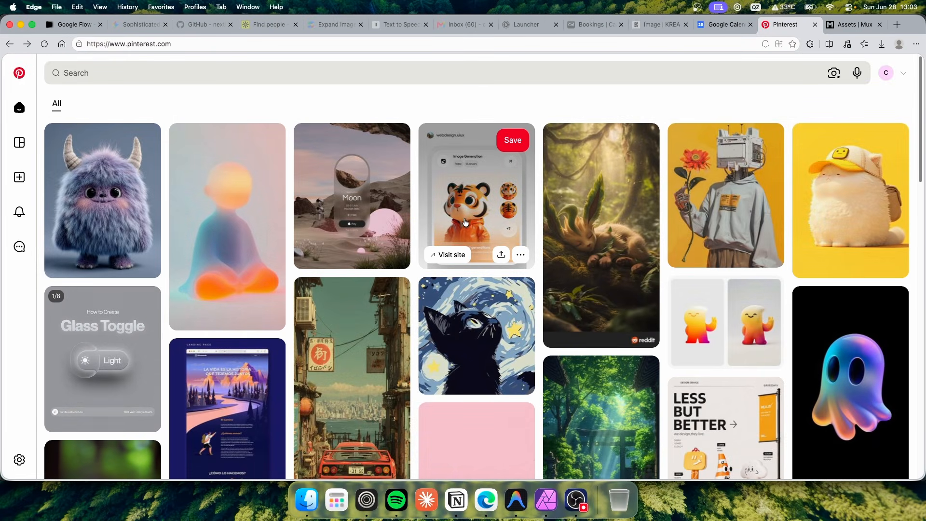
Browse the Pinterest feed for a creature image and open the pin of the pink furry monster with horns.
scroll(465, 222, down, 4)
click(151, 77)
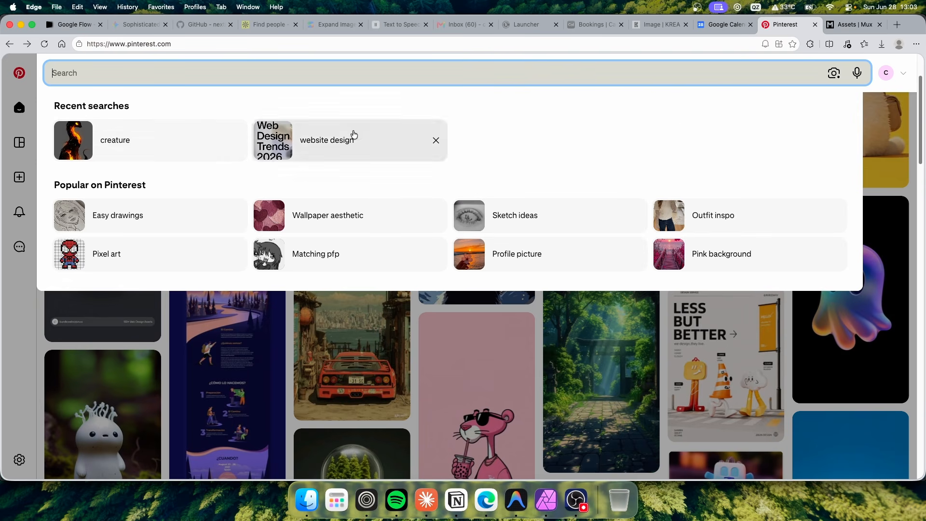
click(902, 87)
scroll(451, 268, down, 10)
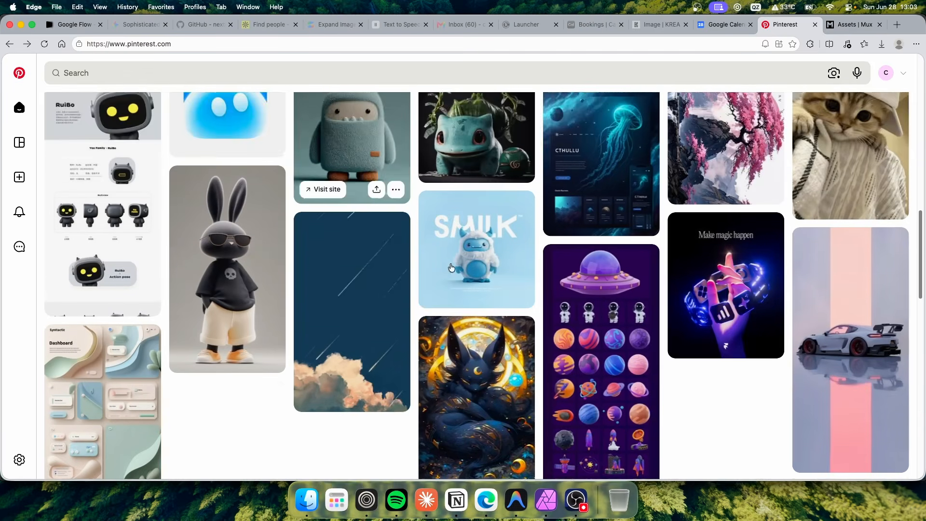
scroll(451, 267, down, 15)
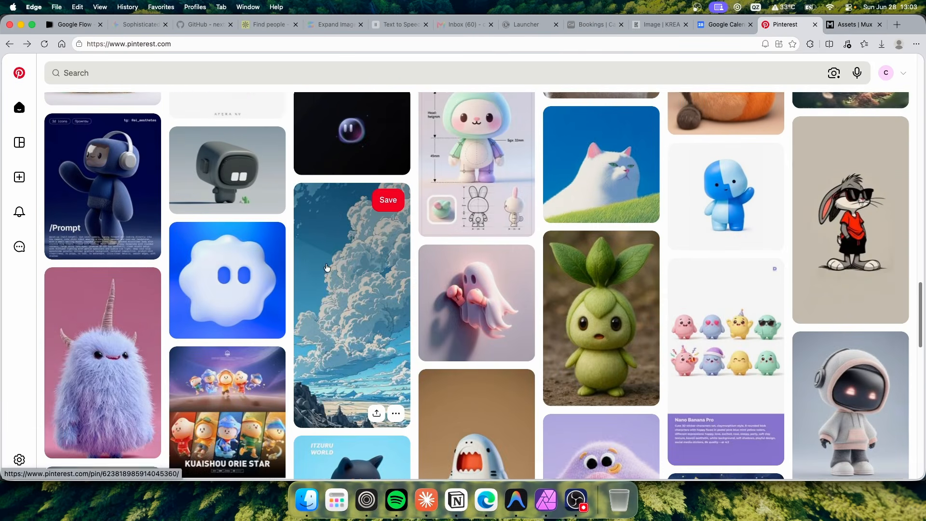
scroll(327, 268, up, 20)
scroll(354, 238, down, 3)
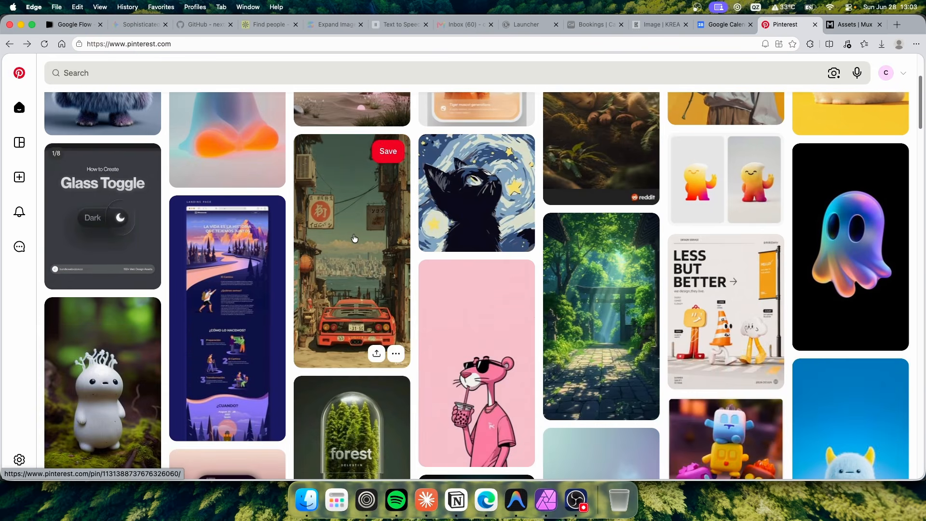
click(597, 209)
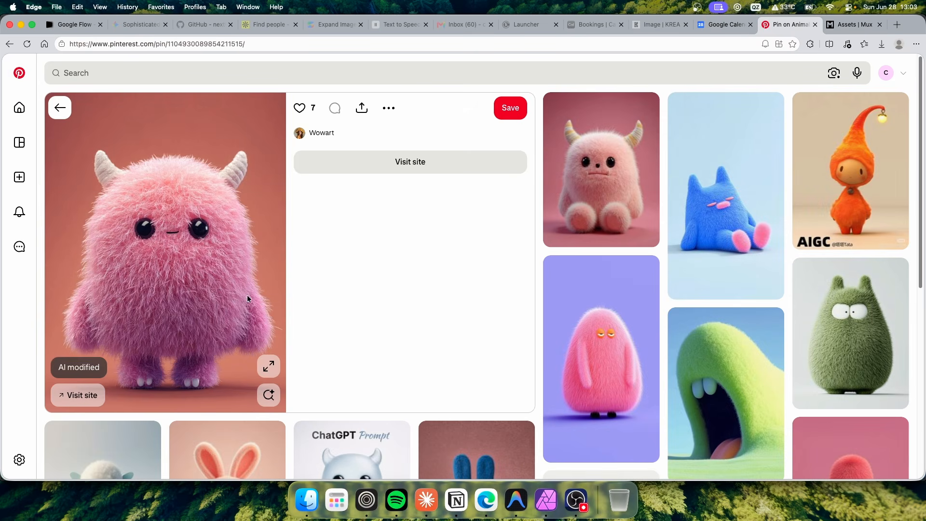
right_click(184, 231)
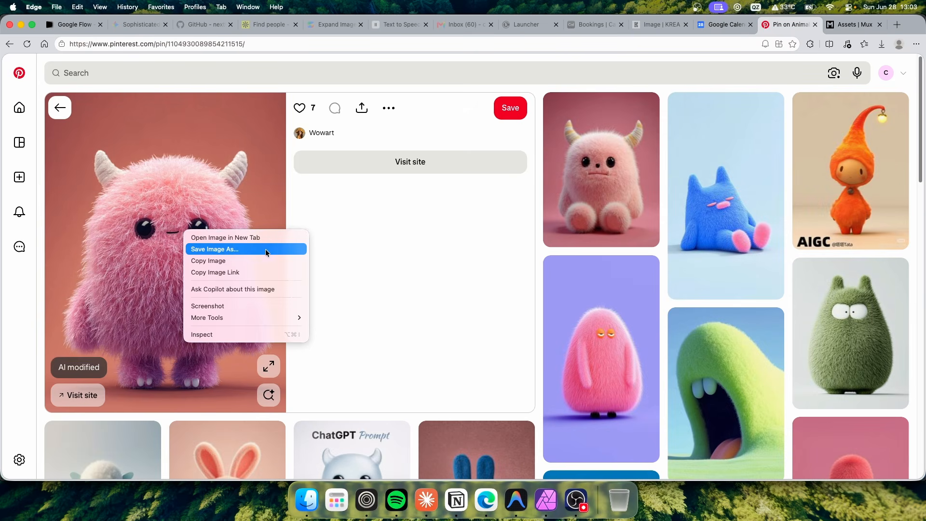
click(418, 263)
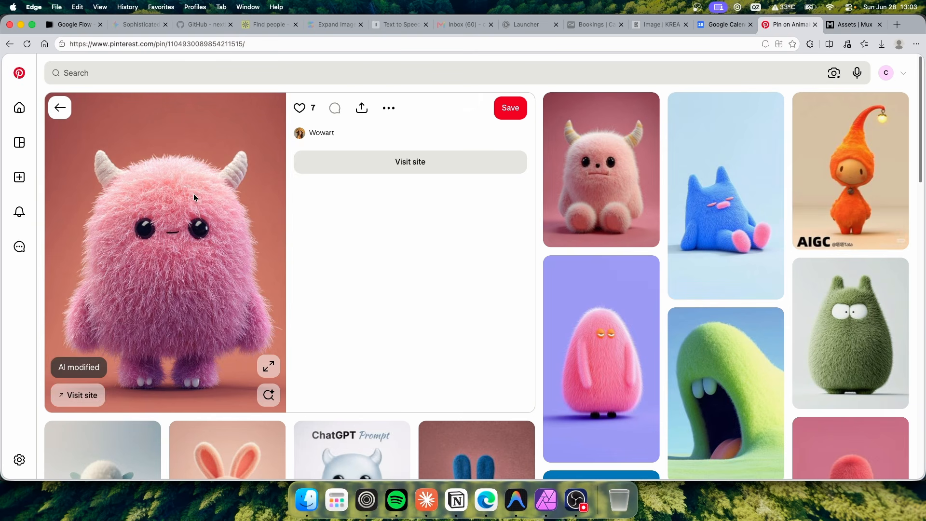
Switch to the Expand Image To 16:9 chat in Google AI Studio and inspect the generated widescreen monster image at full size.
click(344, 26)
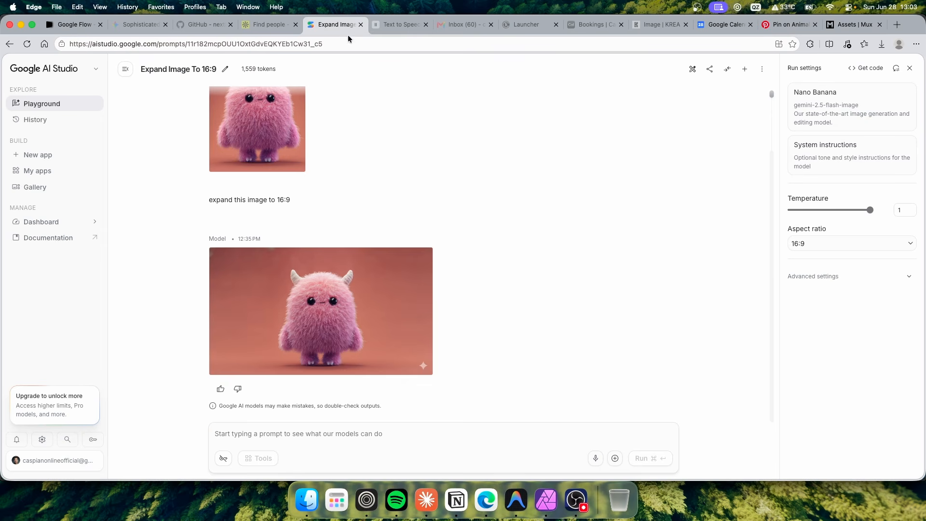
scroll(409, 192, up, 3)
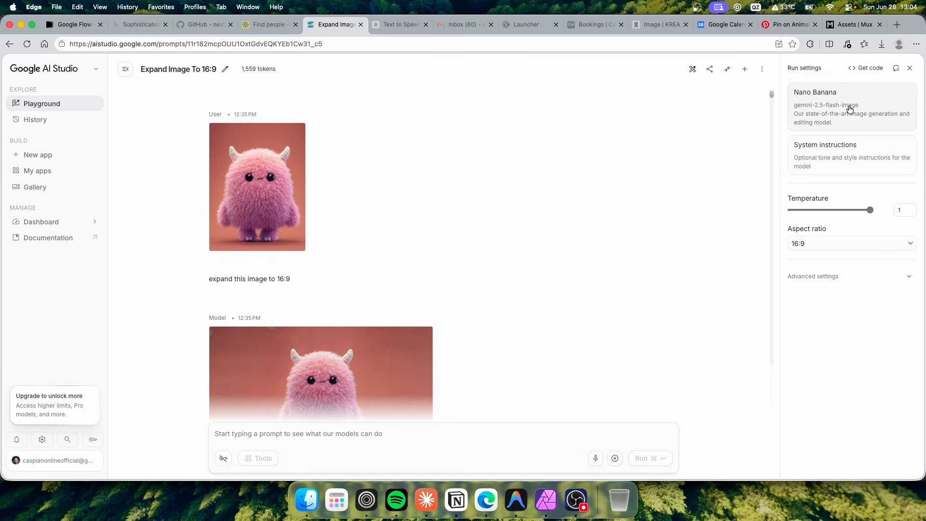
scroll(321, 289, down, 2)
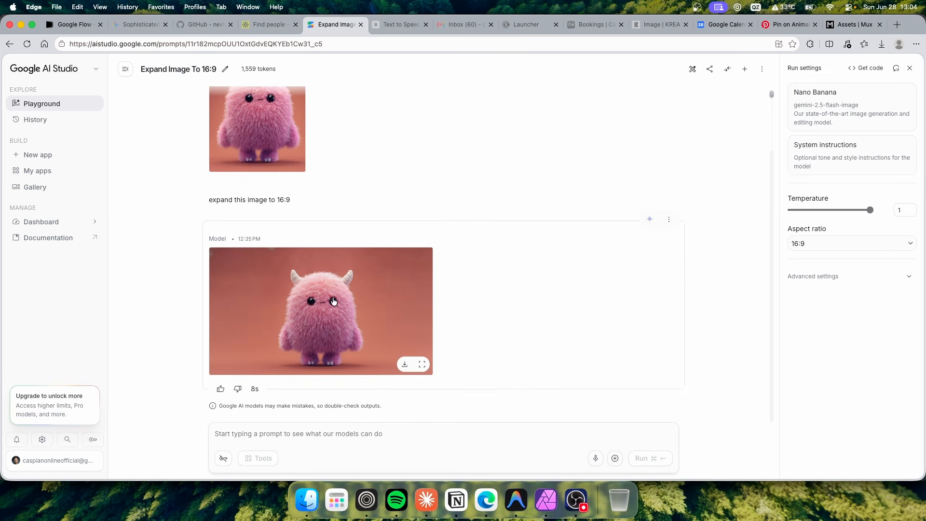
click(367, 299)
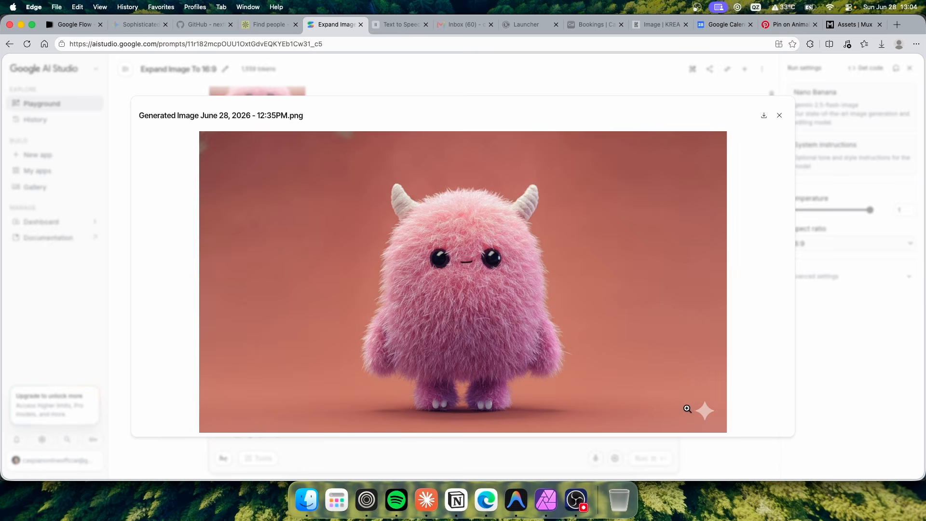
click(779, 116)
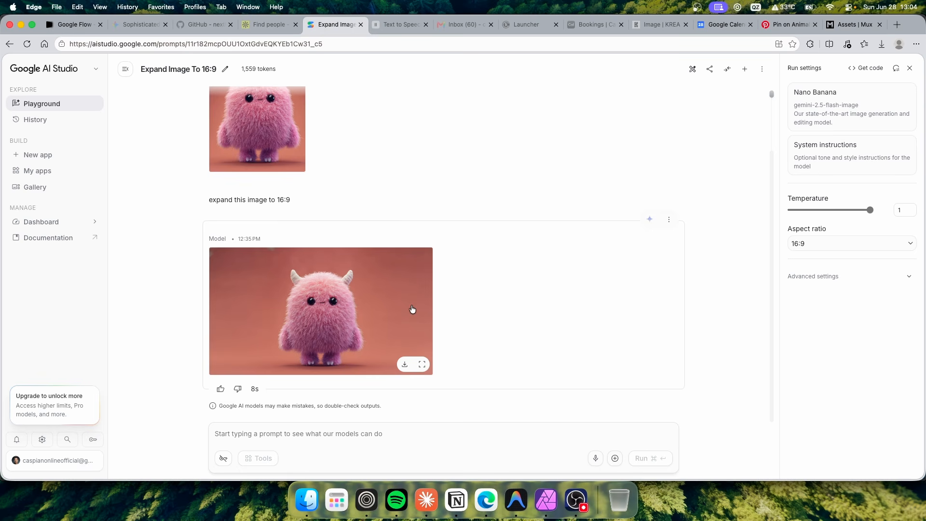
Switch to Affinity Photo 2 and inpaint a rectangular selection over the blemishes along the upper-left edge of the monster image.
key(super+Tab)
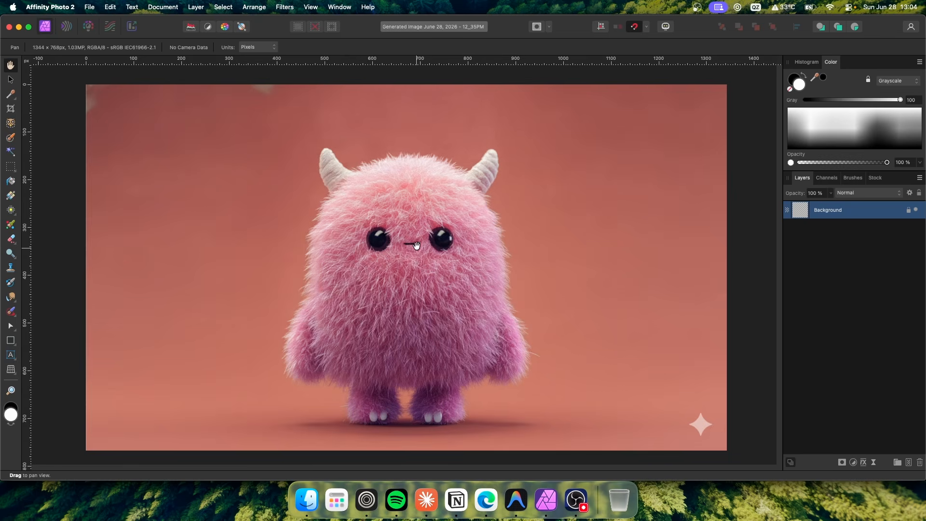
key(super+minus)
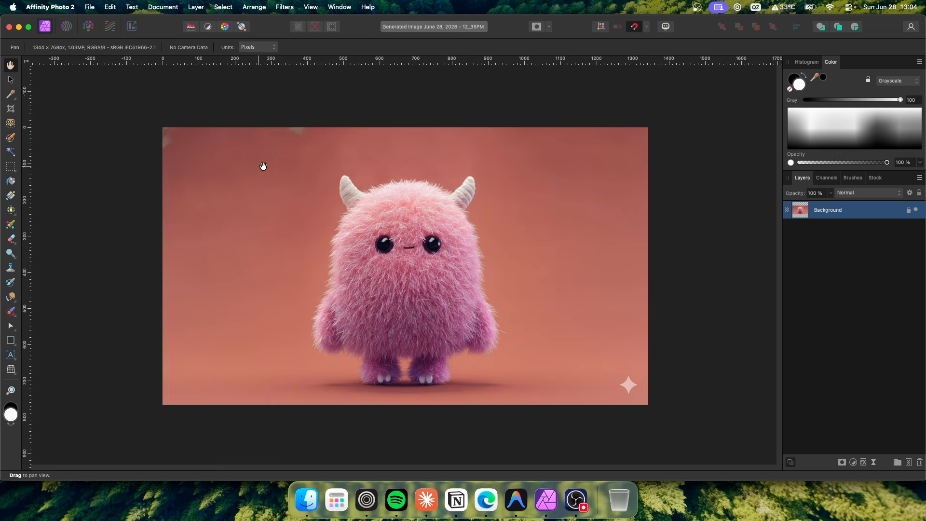
click(11, 166)
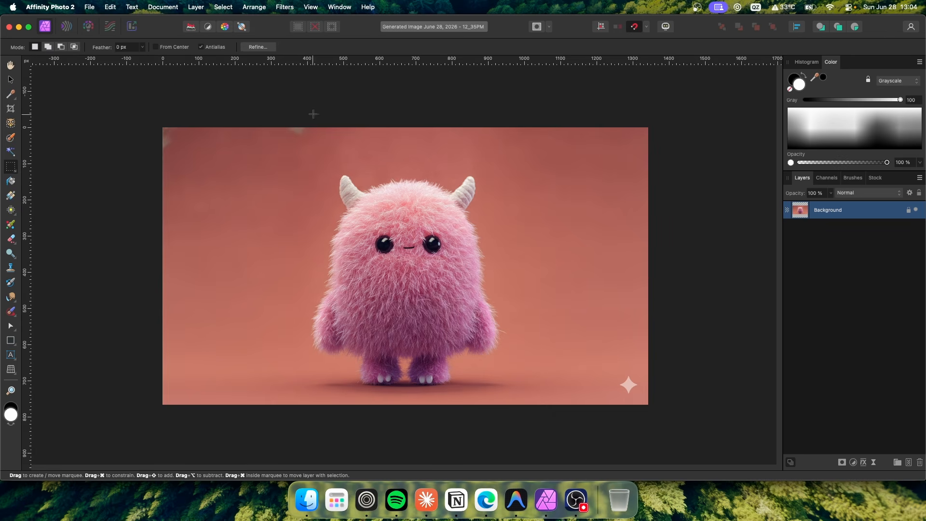
drag(336, 132, 383, 160)
click(110, 7)
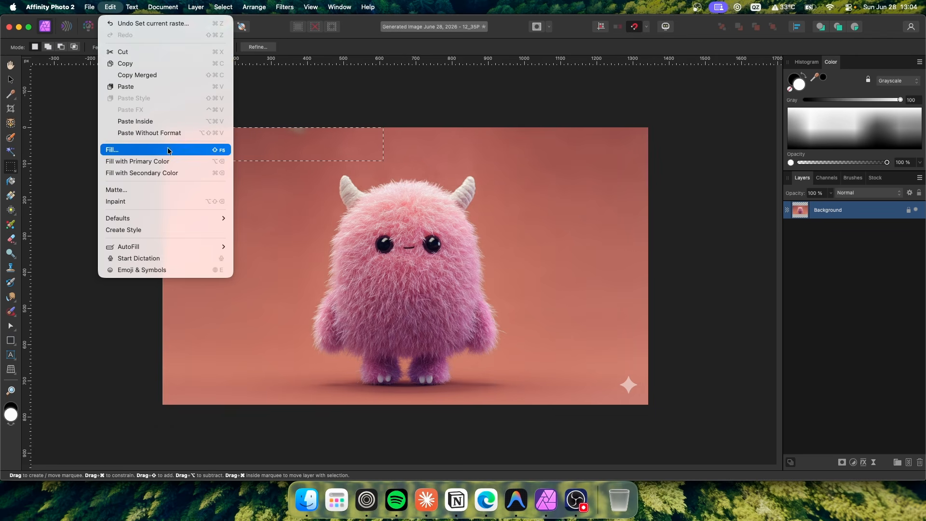
click(149, 199)
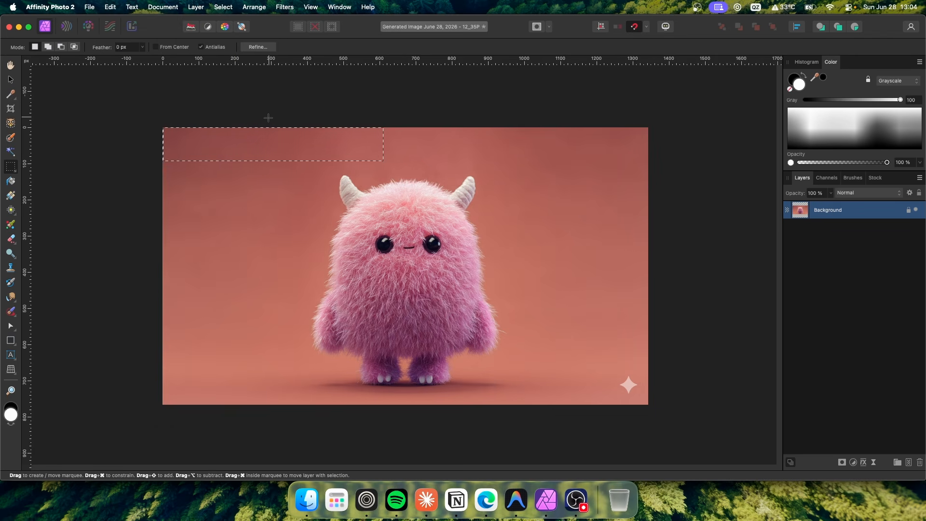
key(v)
click(122, 103)
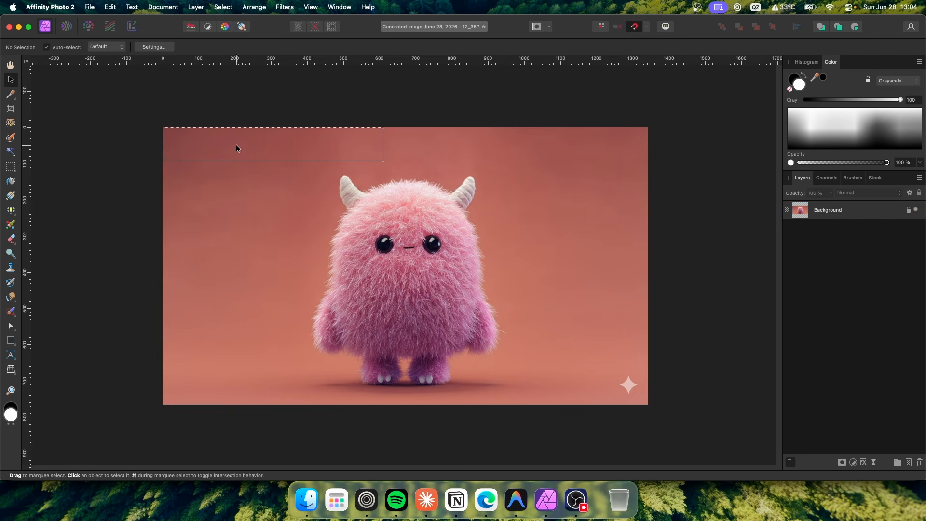
Remove the sparkle watermark near the image's lower-right corner by inpainting a marquee selection on the Background layer, and deselect.
click(10, 169)
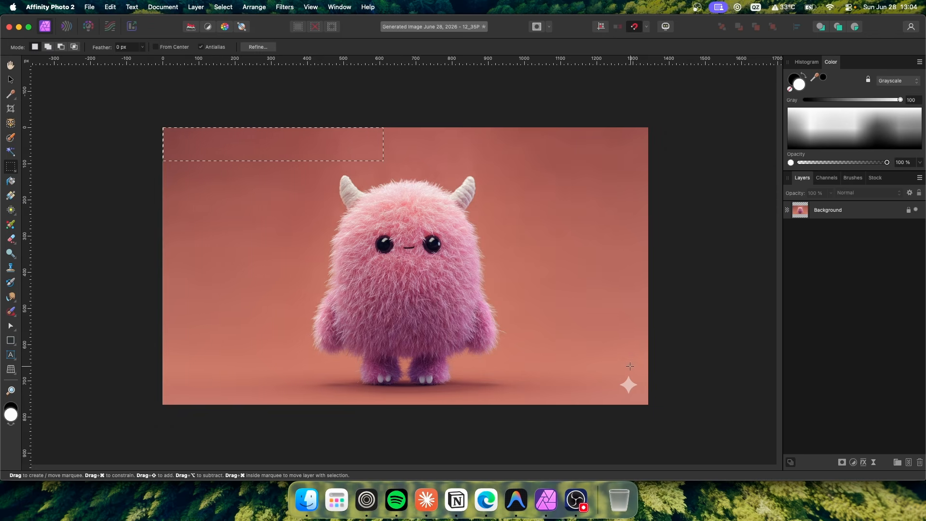
drag(614, 370, 631, 384)
click(111, 7)
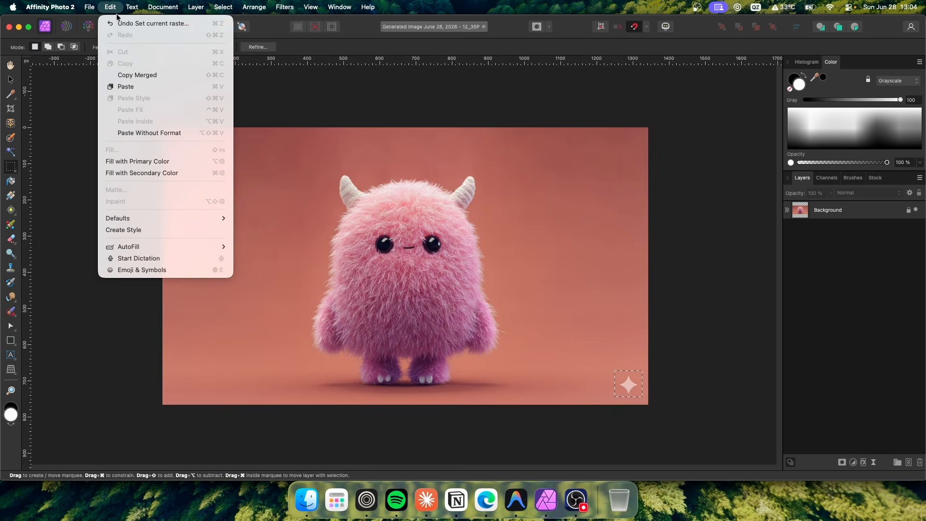
click(56, 89)
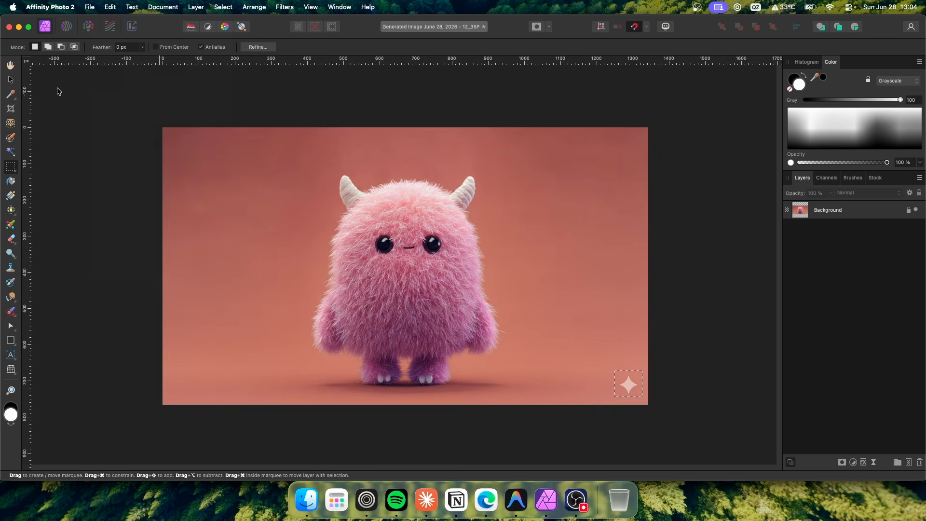
click(808, 210)
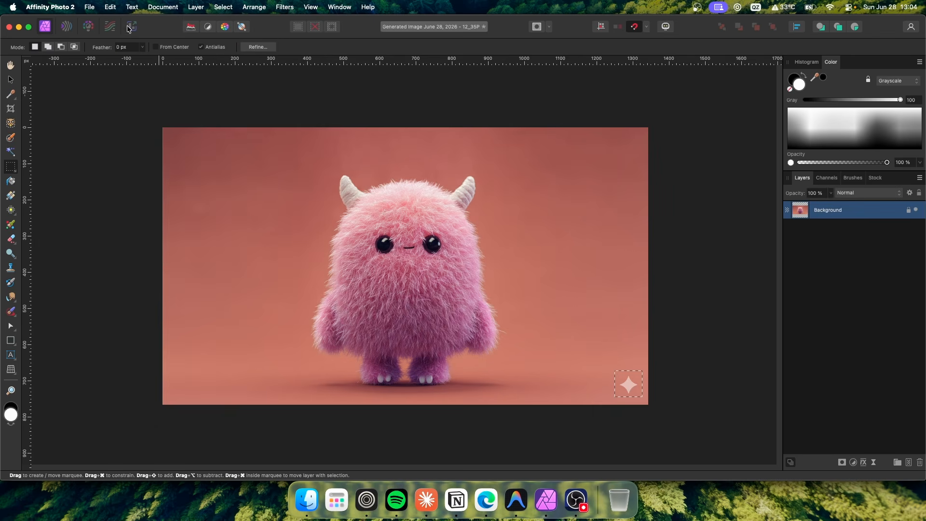
click(111, 7)
click(108, 204)
click(11, 81)
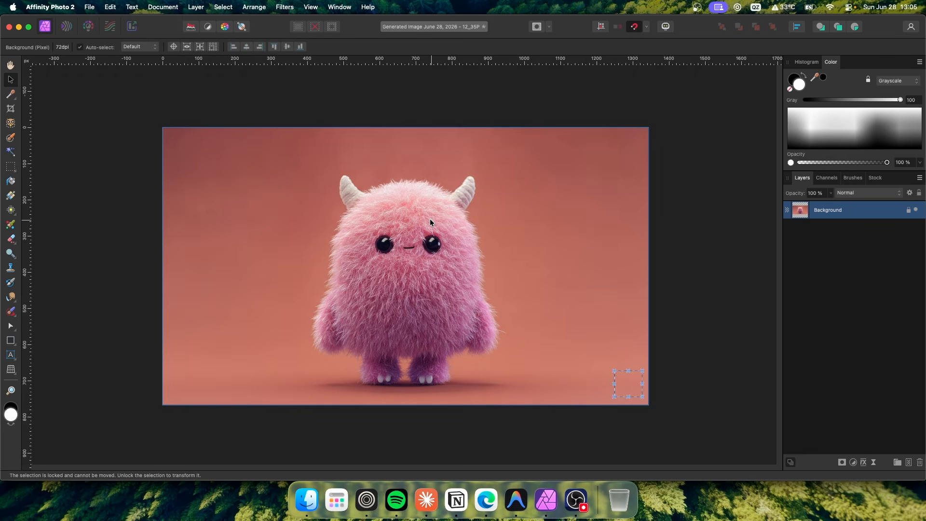
key(super+d)
Try a color correction filter on the Background layer and undo it.
click(285, 7)
mouse_move(290, 79)
click(420, 82)
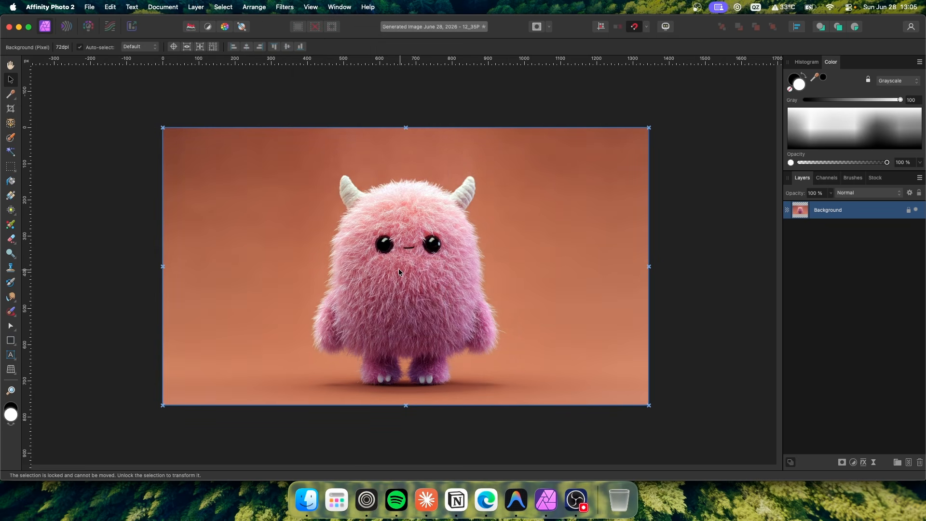
key(super+z)
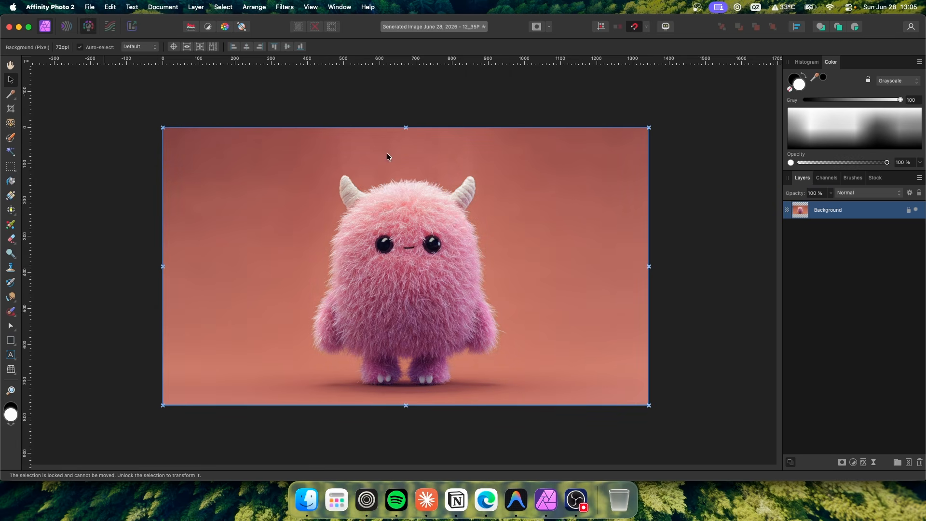
Develop the image with brightness 7 %, clarity -100 %, saturation 17 % and vibrance 50 %.
drag(847, 384, 764, 344)
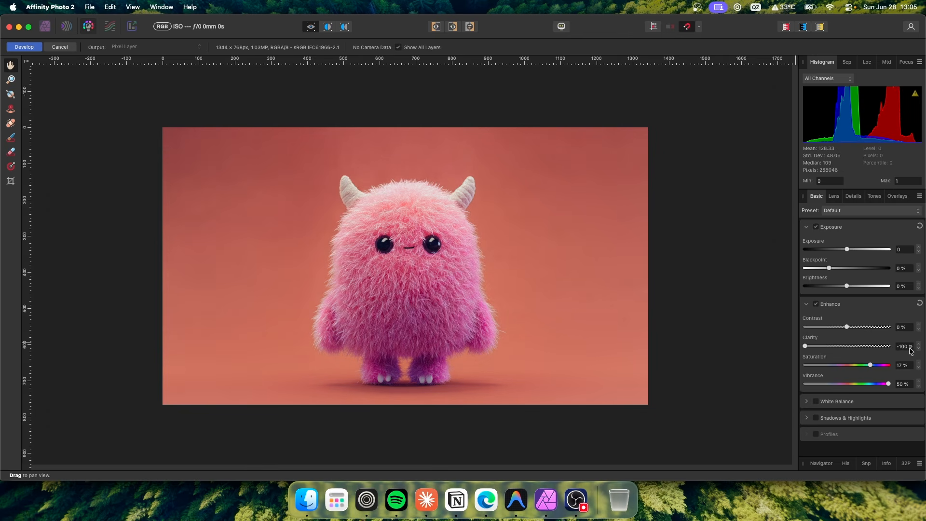
mouse_move(847, 284)
mouse_down()
mouse_move(892, 284)
mouse_move(852, 285)
mouse_move(863, 286)
mouse_up()
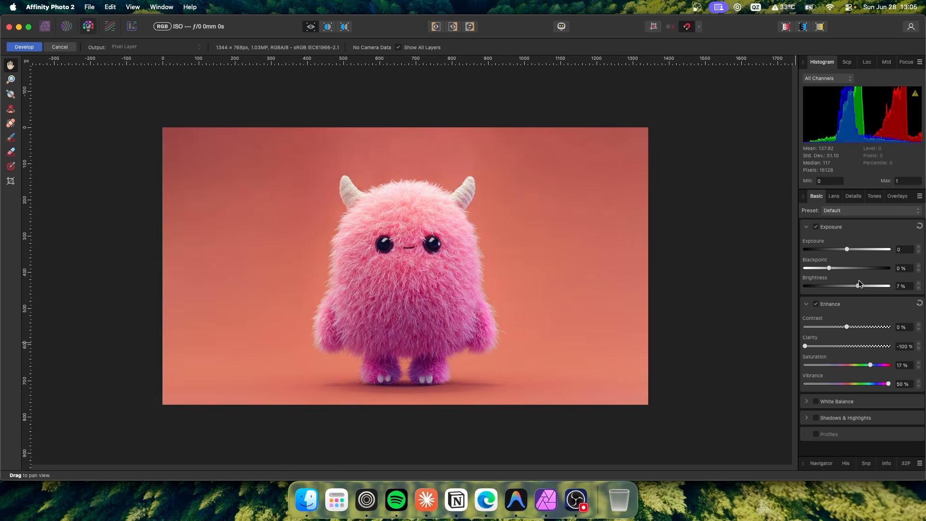
click(25, 47)
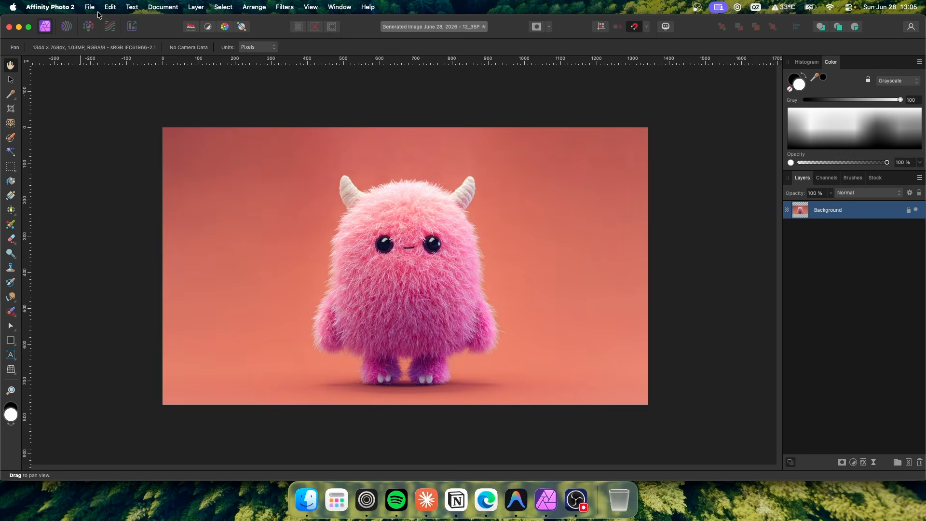
click(90, 7)
click(92, 308)
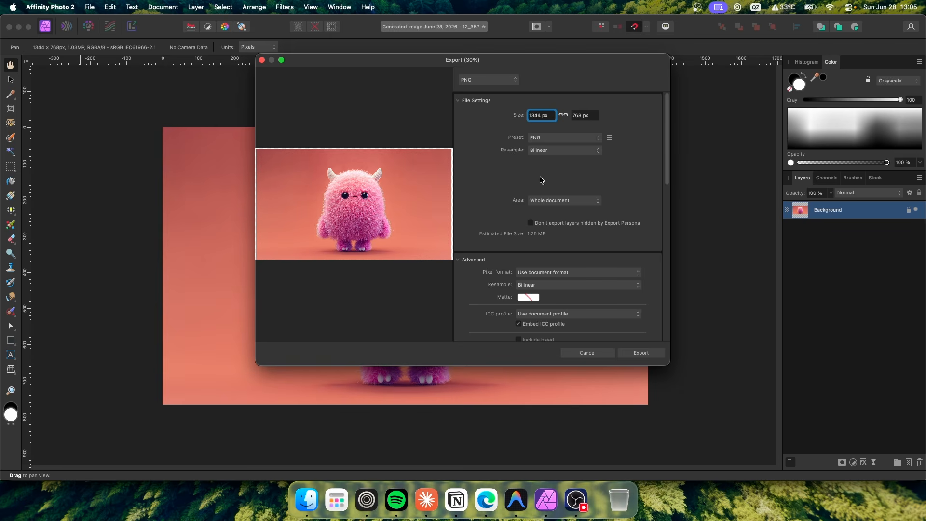
click(610, 352)
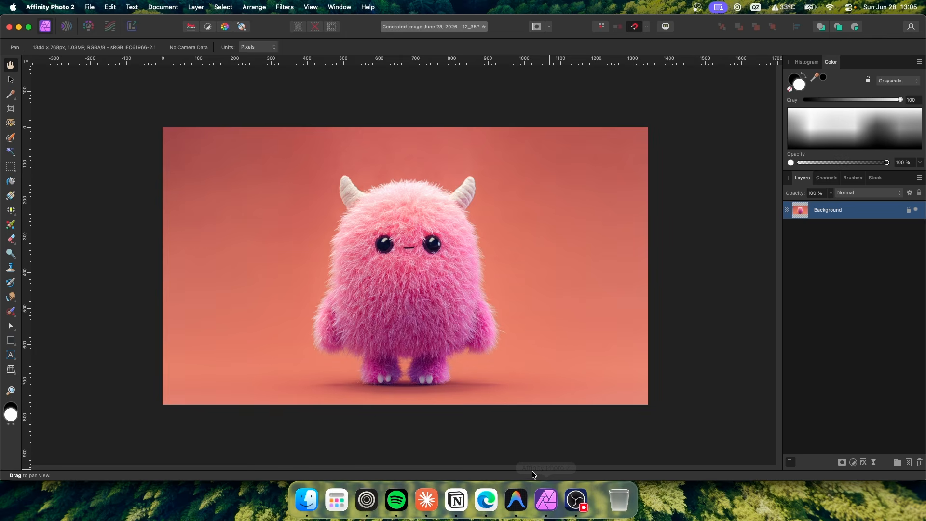
Switch to the Google Flow project in the browser and preview the pink fluffy monster video.
click(475, 492)
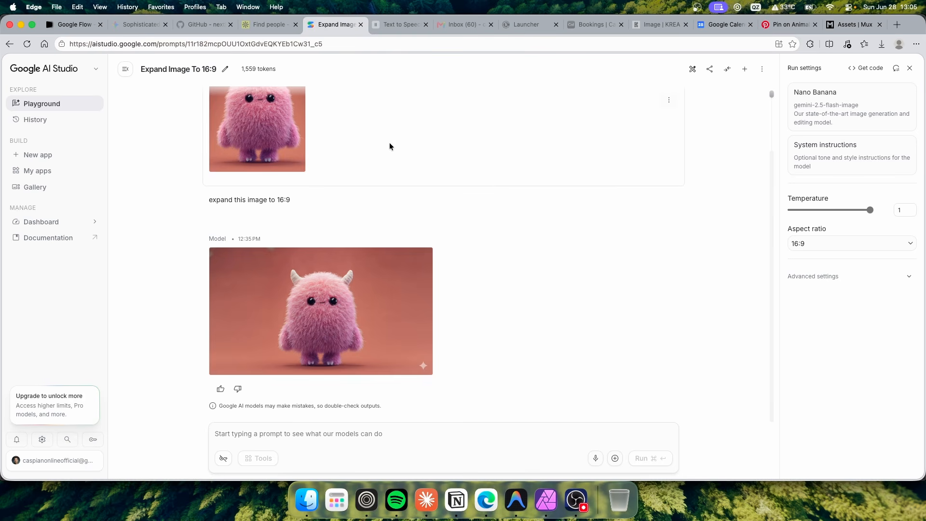
click(82, 25)
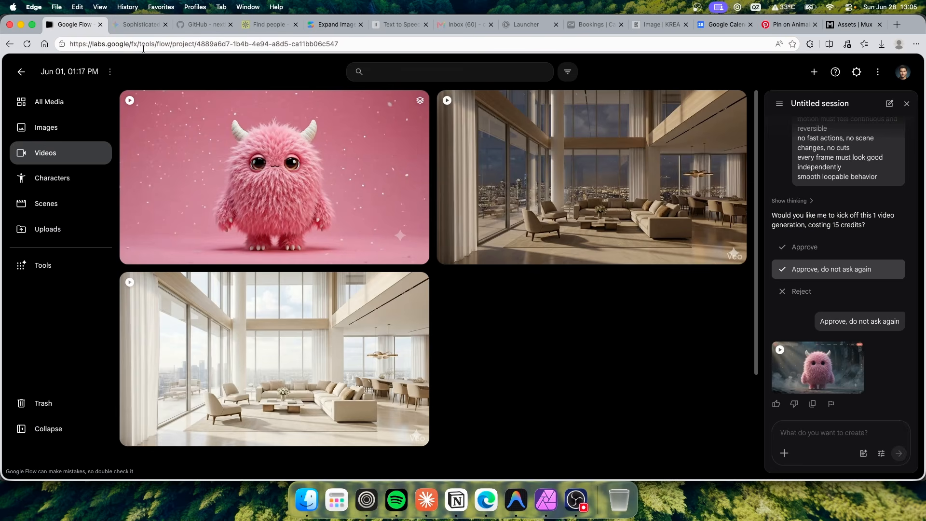
click(328, 175)
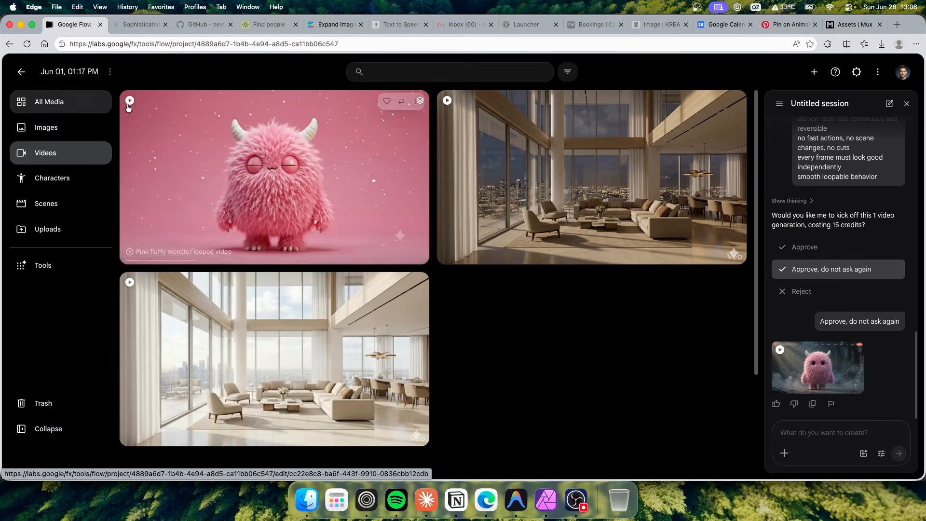
Create a new Google Flow project and attach the pink furry monster image to its prompt.
click(21, 72)
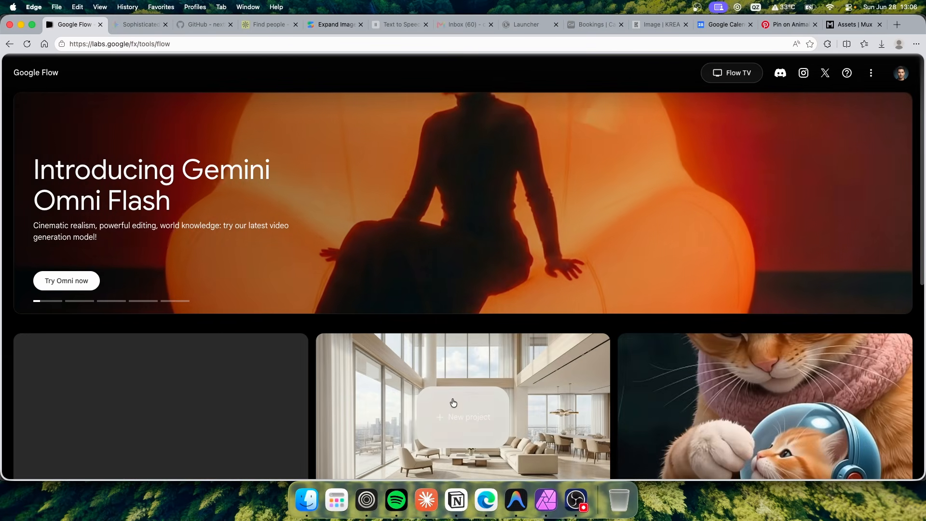
click(454, 403)
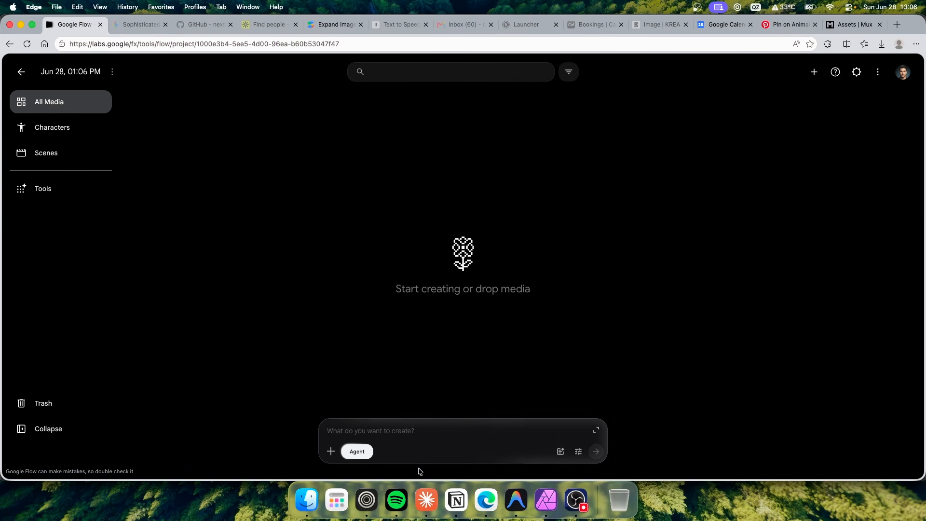
click(331, 451)
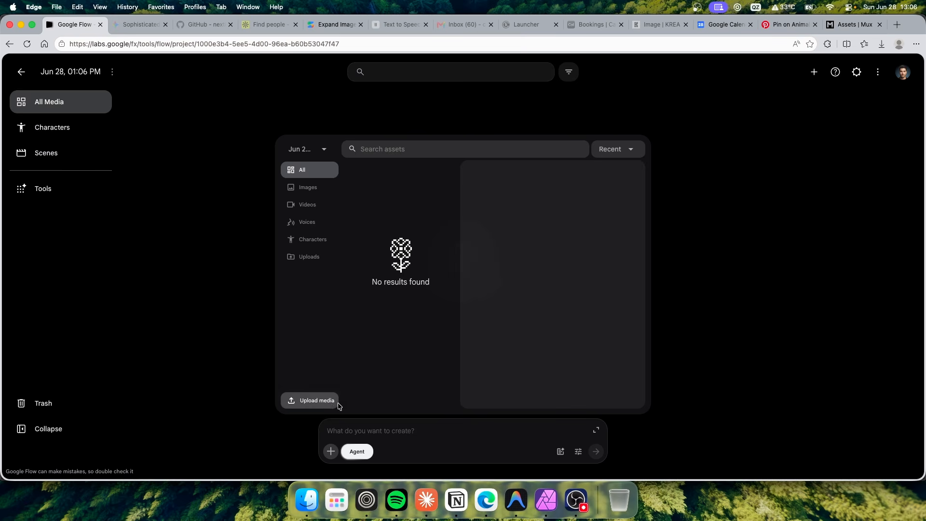
click(318, 192)
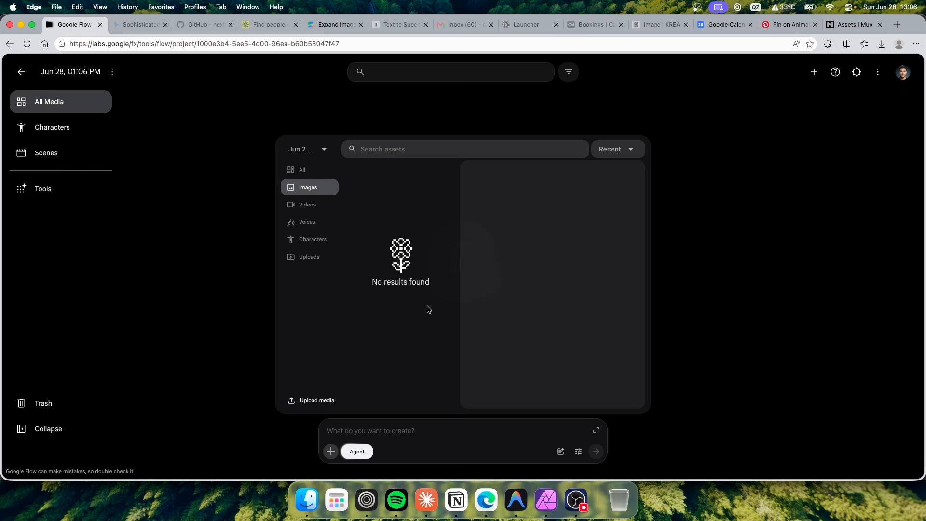
click(544, 399)
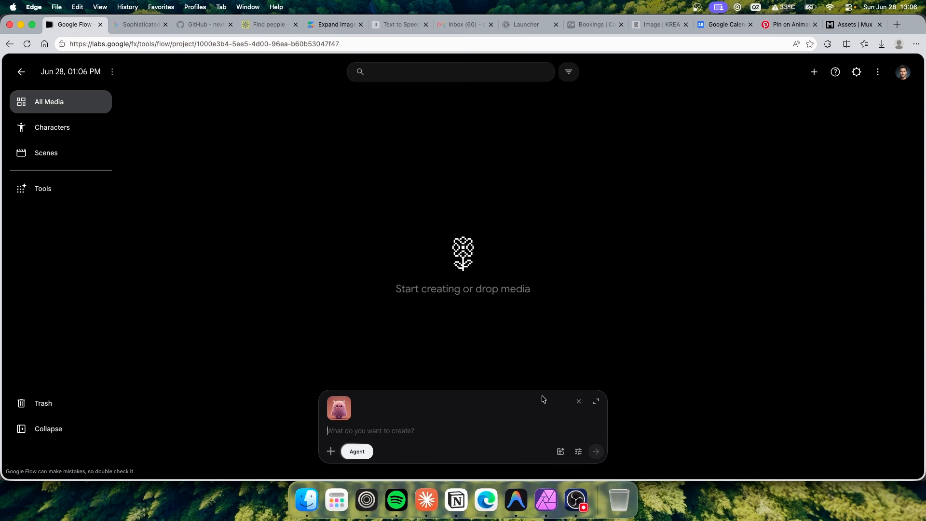
Switch to ChatGPT and read the opening paragraphs of the video prompt on the looped creature's purpose and preserved design.
key(super+Tab)
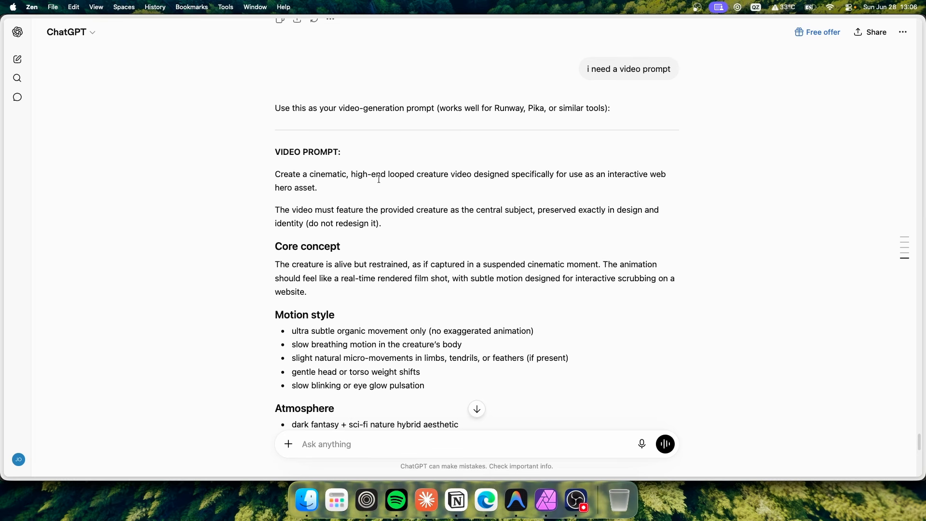
drag(273, 151, 416, 211)
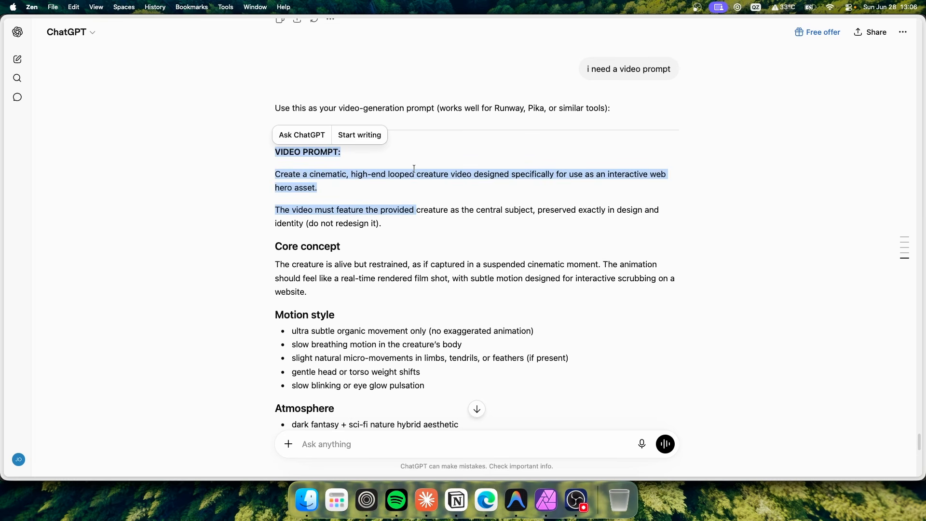
click(478, 169)
drag(508, 174, 554, 174)
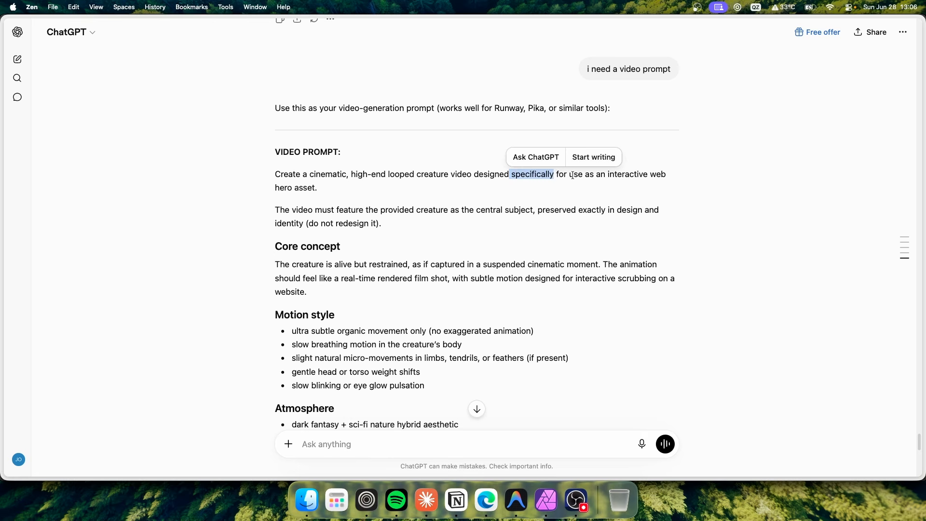
double_click(607, 177)
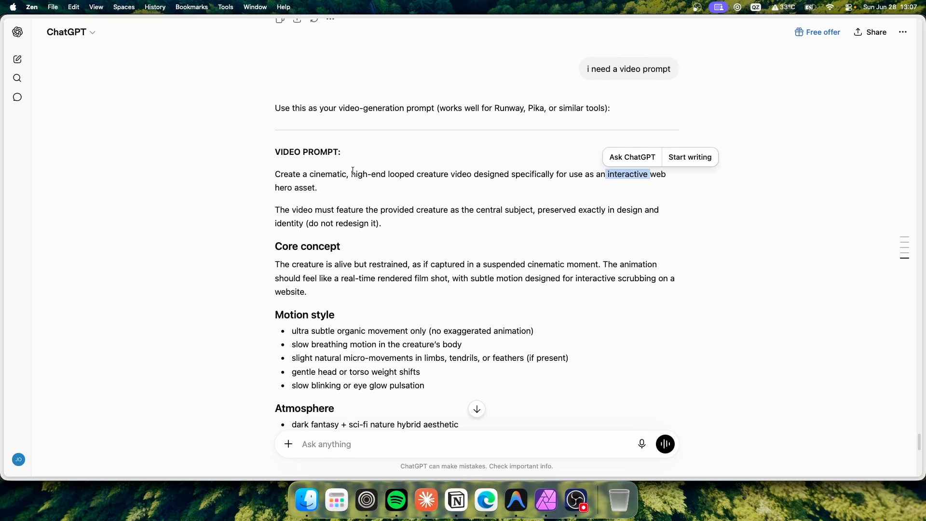
double_click(381, 211)
drag(464, 208, 571, 210)
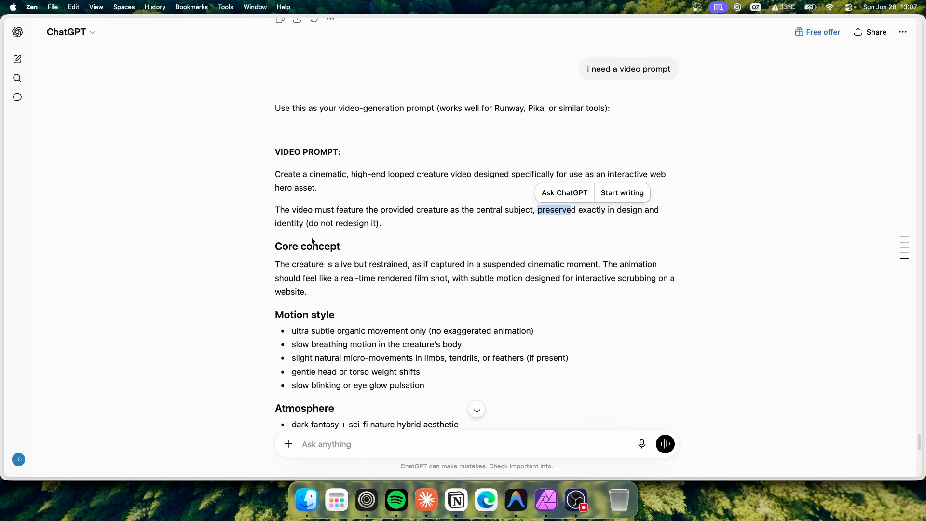
Copy the ChatGPT video prompt from "Create a cinematic" through "smooth loopable behavior" and paste it into the Flow prompt.
scroll(347, 242, down, 2)
drag(283, 120, 522, 240)
scroll(482, 287, down, 3)
scroll(501, 267, down, 8)
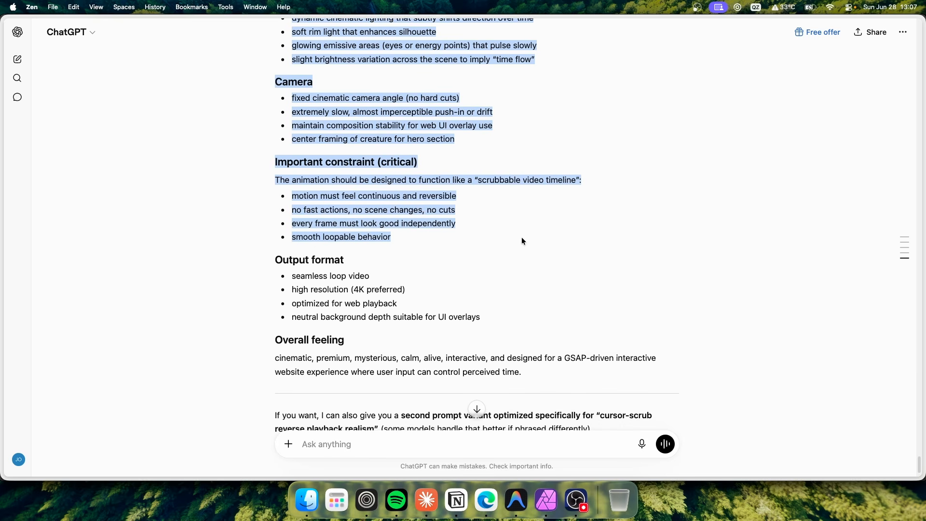
click(487, 501)
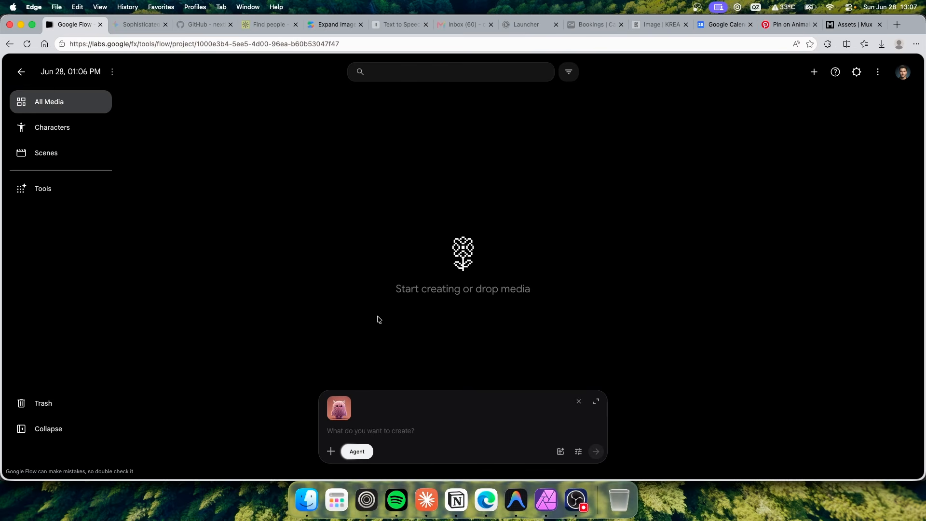
key(super+v)
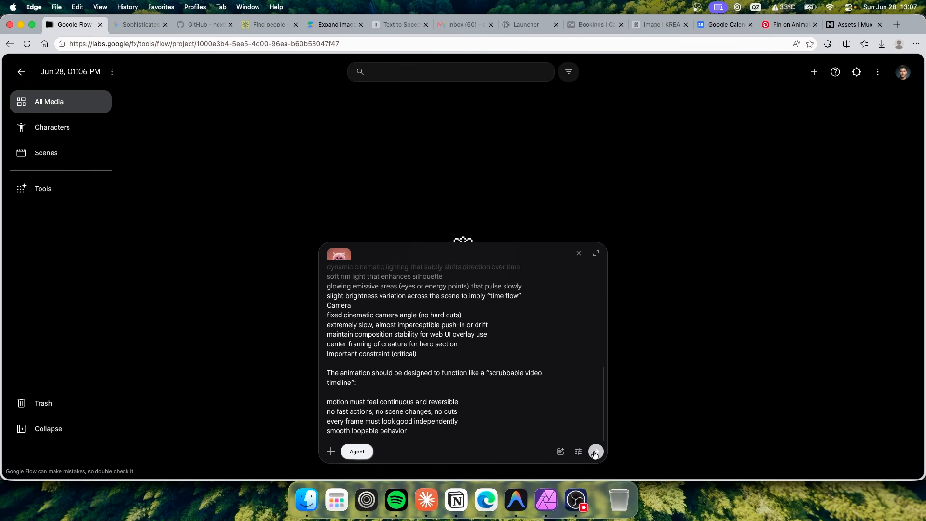
Check the agent's default video generation model, then clear the drafted prompt and its attached image.
click(578, 451)
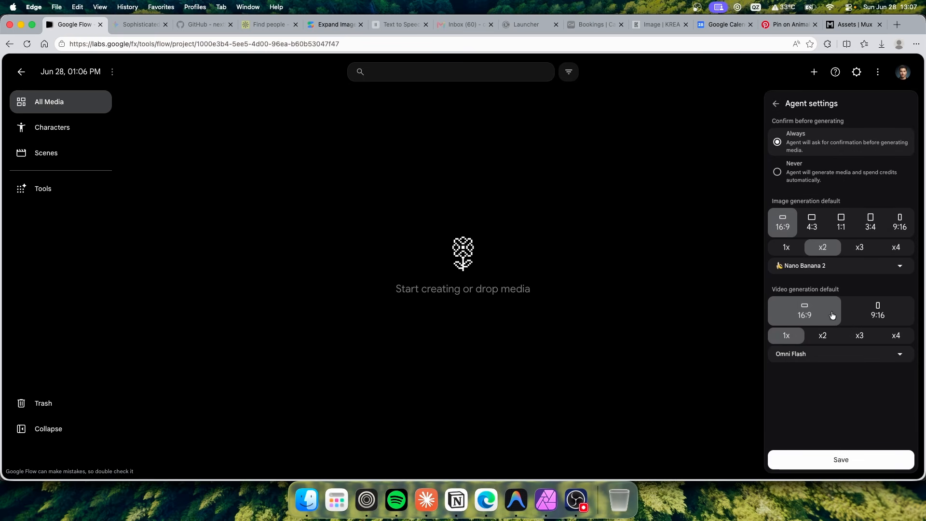
click(801, 355)
click(811, 378)
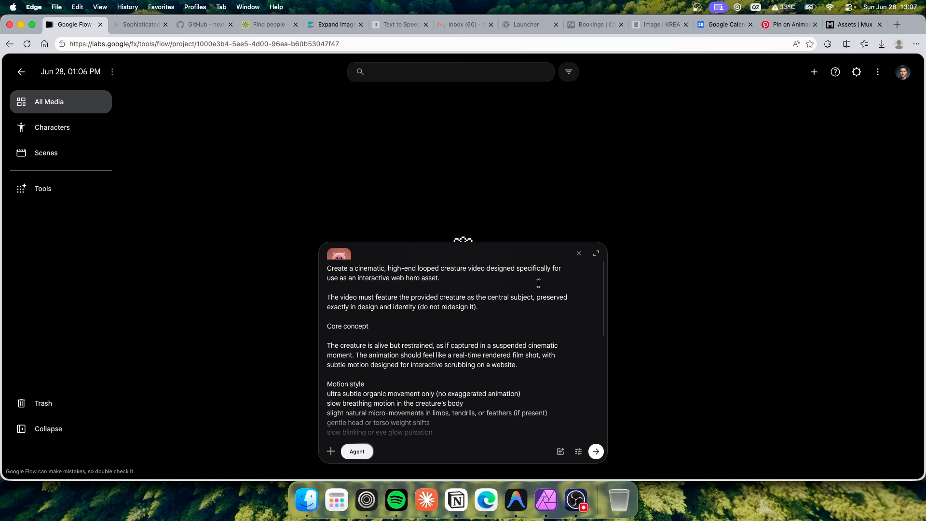
click(579, 253)
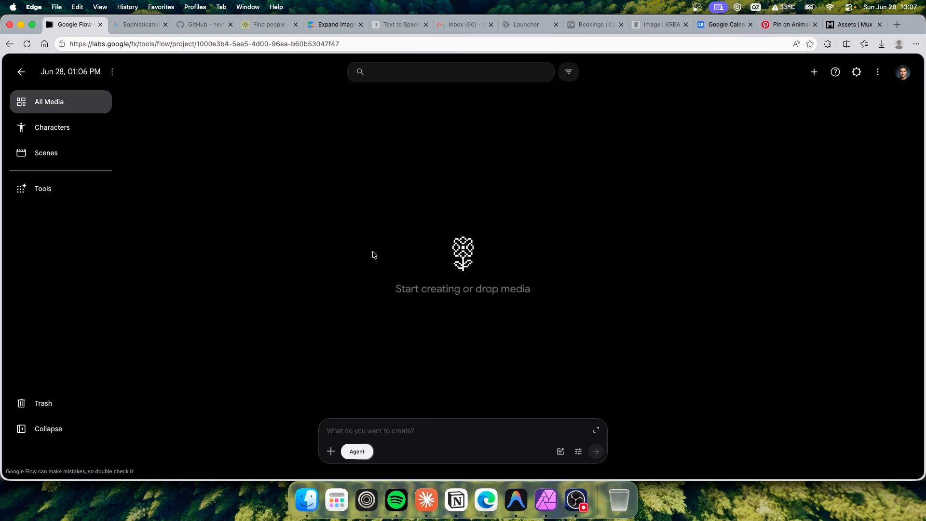
click(96, 163)
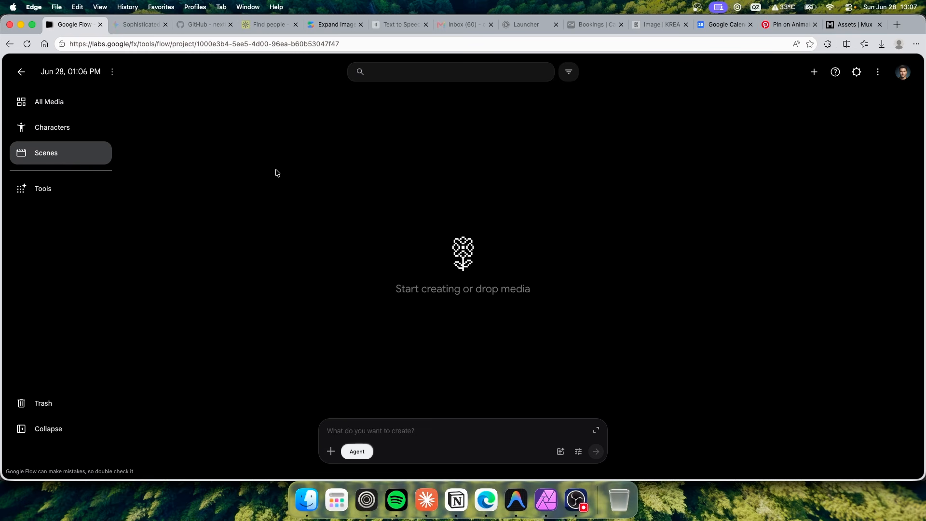
click(89, 126)
click(21, 73)
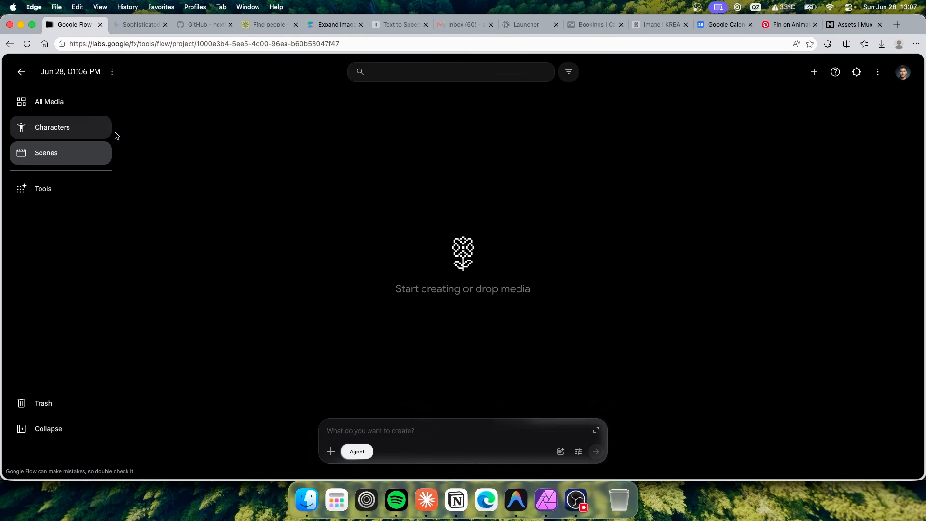
click(102, 130)
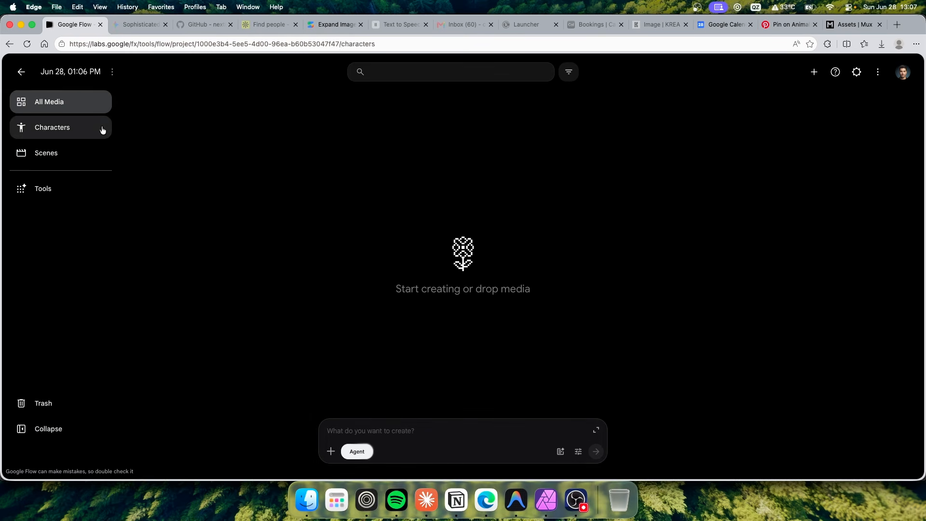
Check the account's available Flow credits, then open the Jun 28, 01:07 PM project from the project list.
click(15, 72)
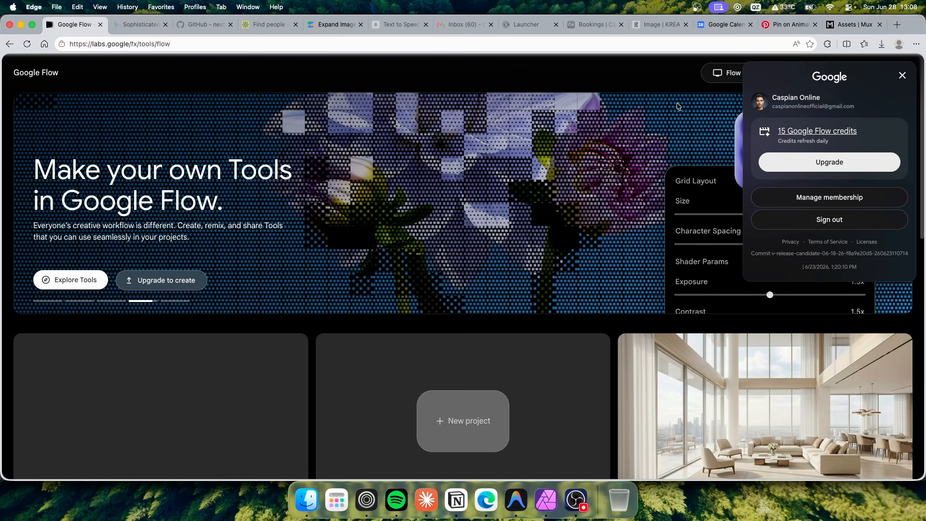
click(901, 75)
scroll(385, 169, down, 10)
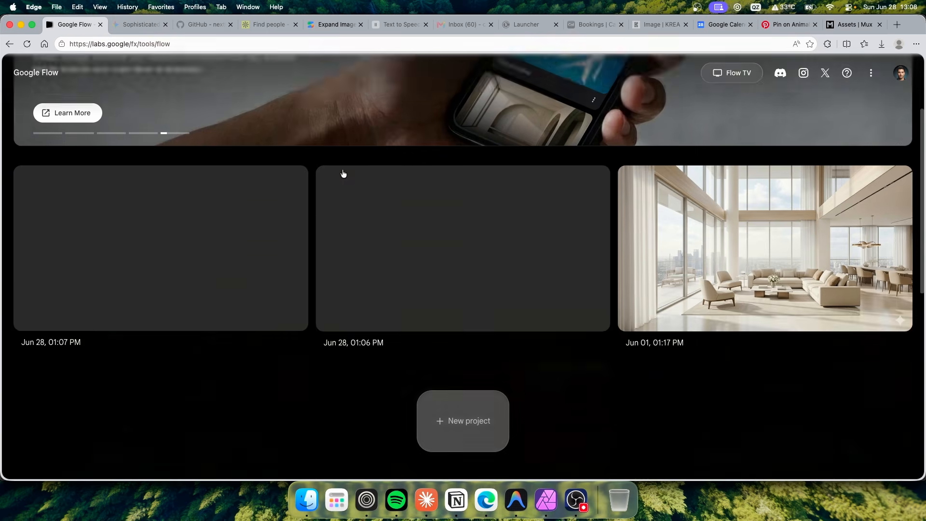
scroll(534, 302, up, 10)
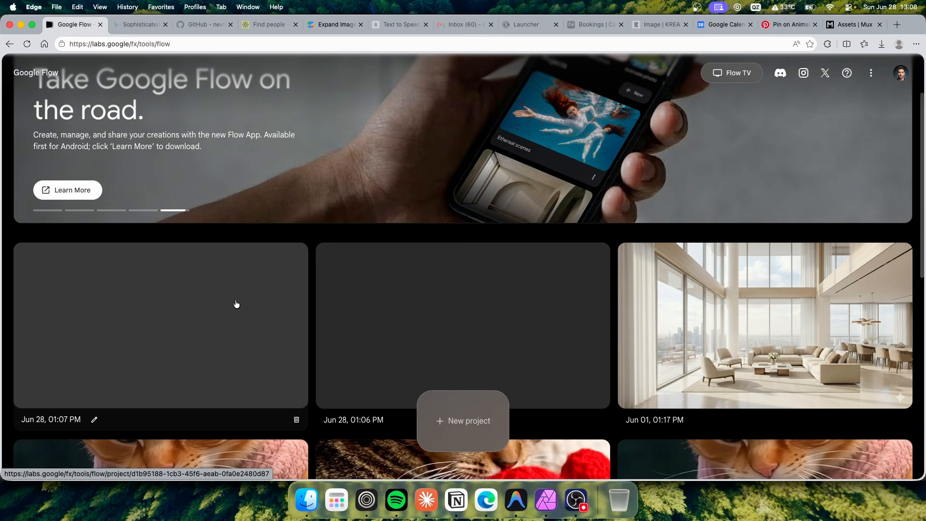
click(236, 304)
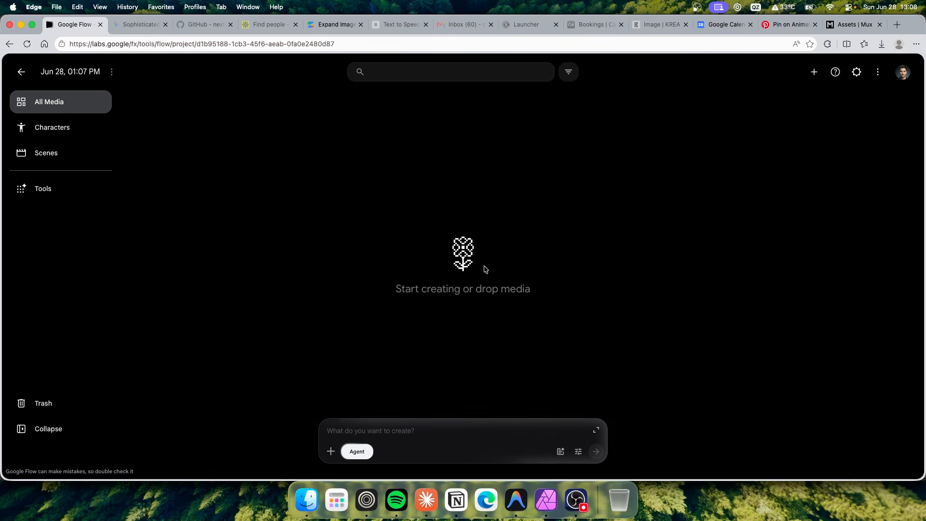
Preview Pink_fluffy_monster_looped_video_202606281254.mp4 and skip ahead through its playback.
click(77, 190)
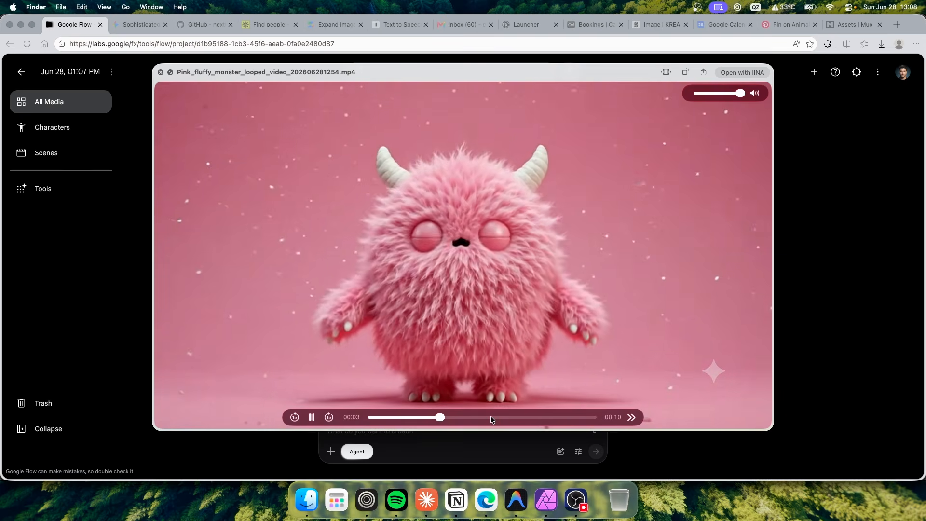
click(491, 417)
click(529, 414)
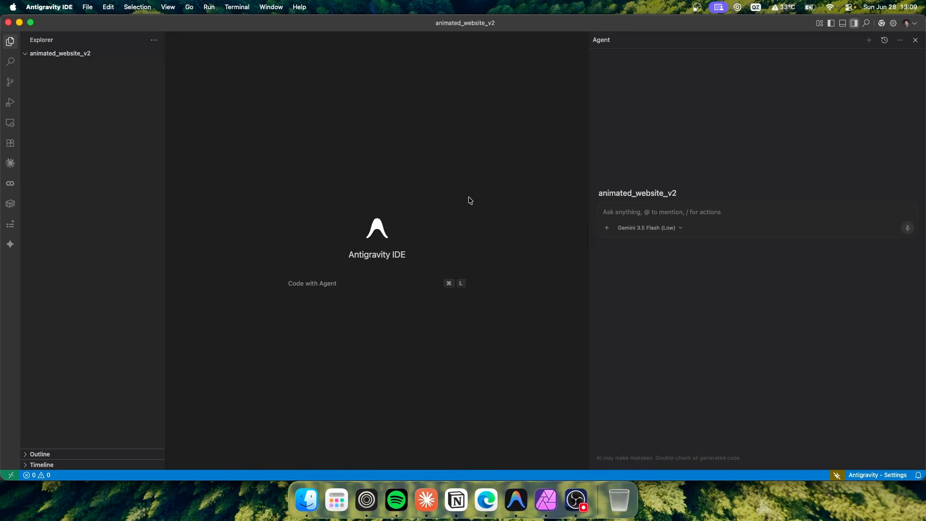
In Antigravity IDE, review the agent's model choices and its listed GSAP, UI/UX & Styling, and Brand & Assets skills.
click(655, 230)
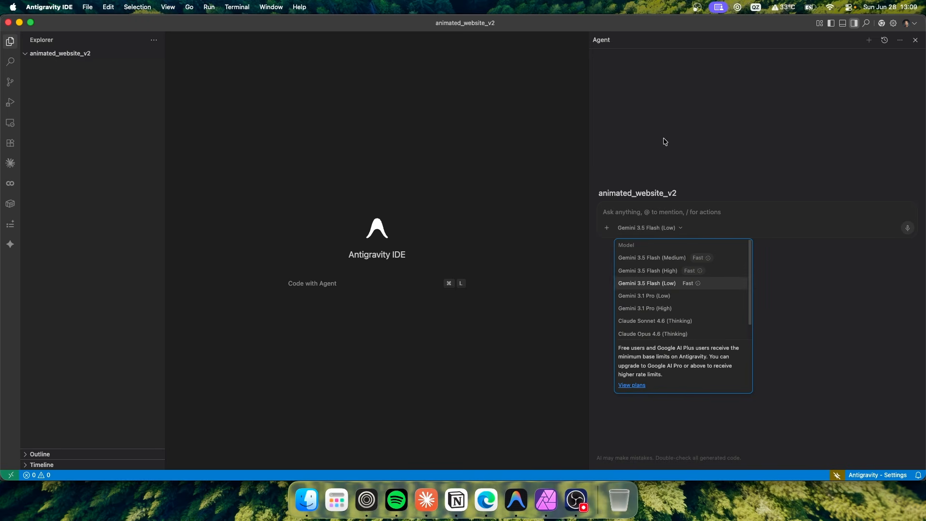
click(679, 128)
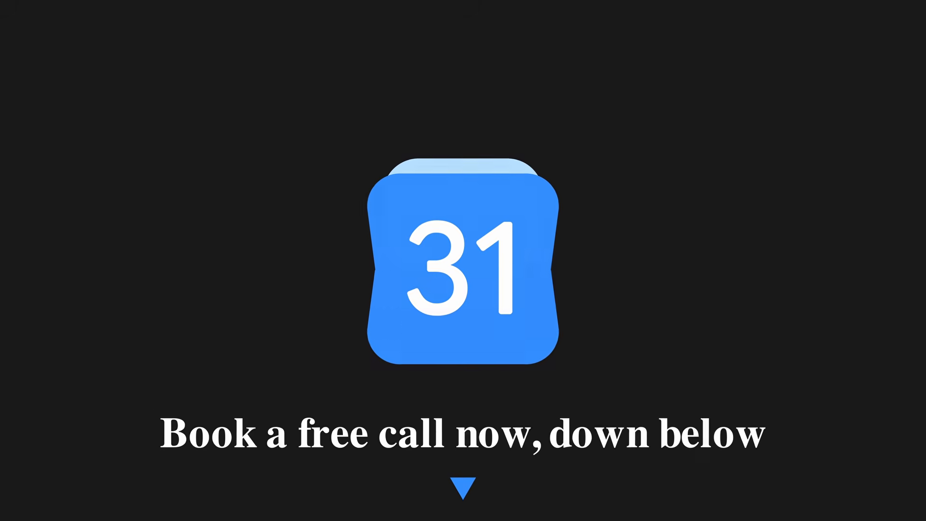
drag(505, 11, 606, 17)
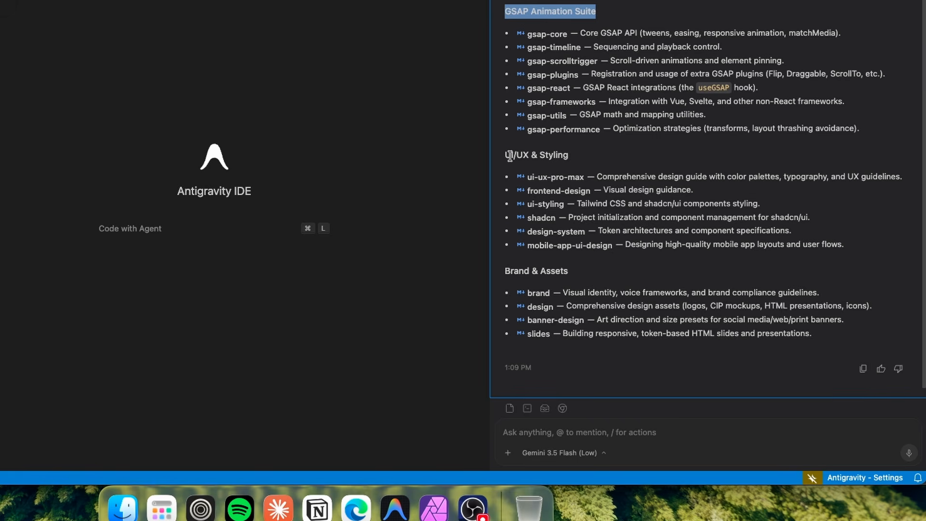
drag(506, 154, 580, 161)
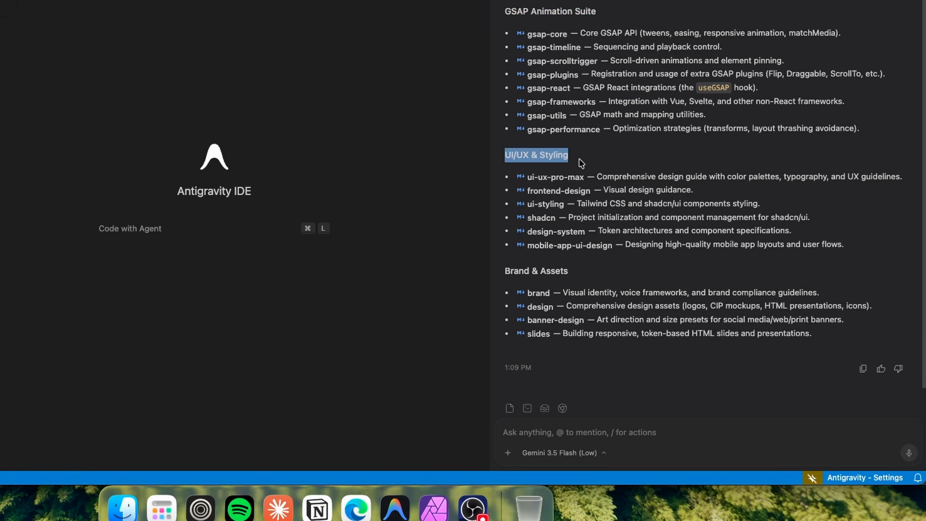
click(506, 268)
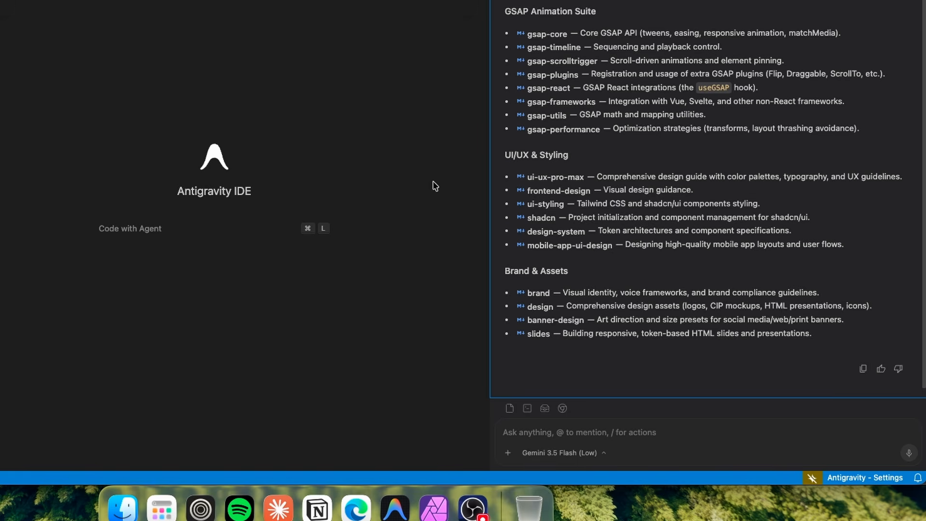
Switch to Edge's Mux dashboard, start a new asset from the local creature video, and continue with the title creature.
click(363, 502)
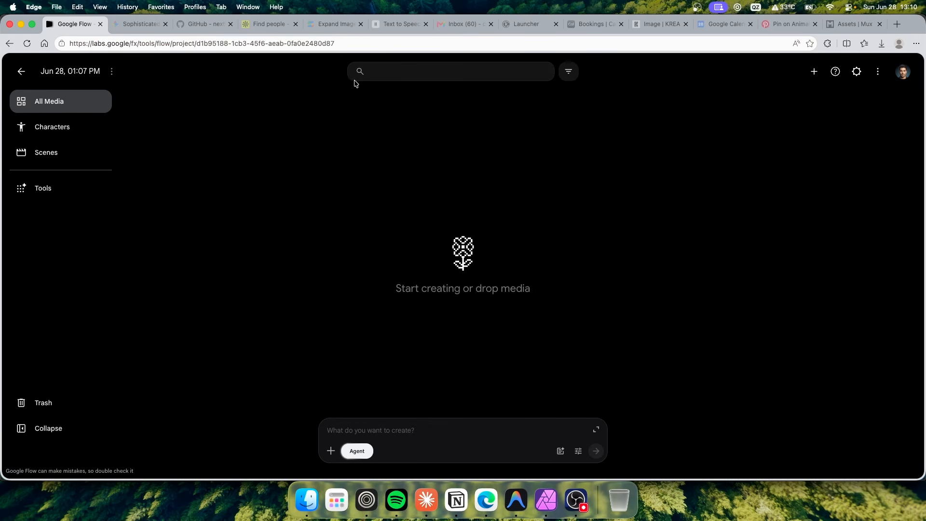
click(848, 24)
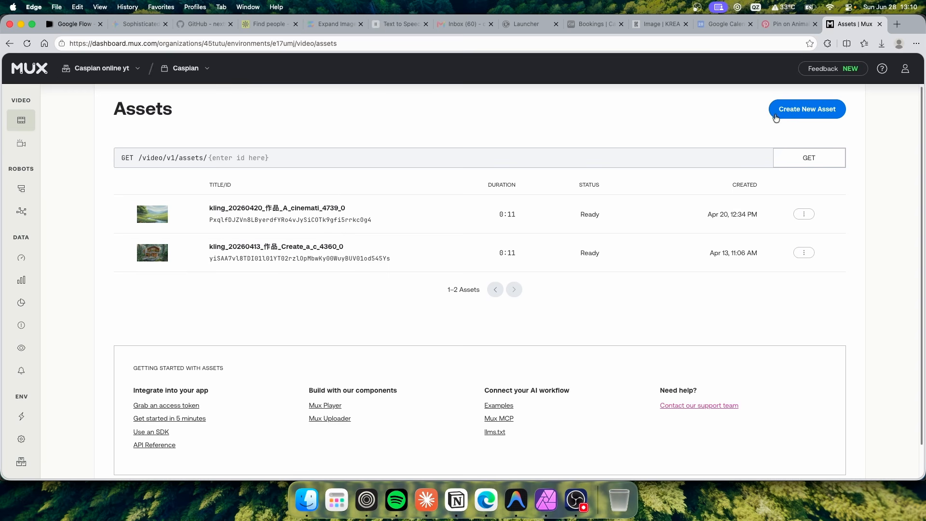
click(796, 115)
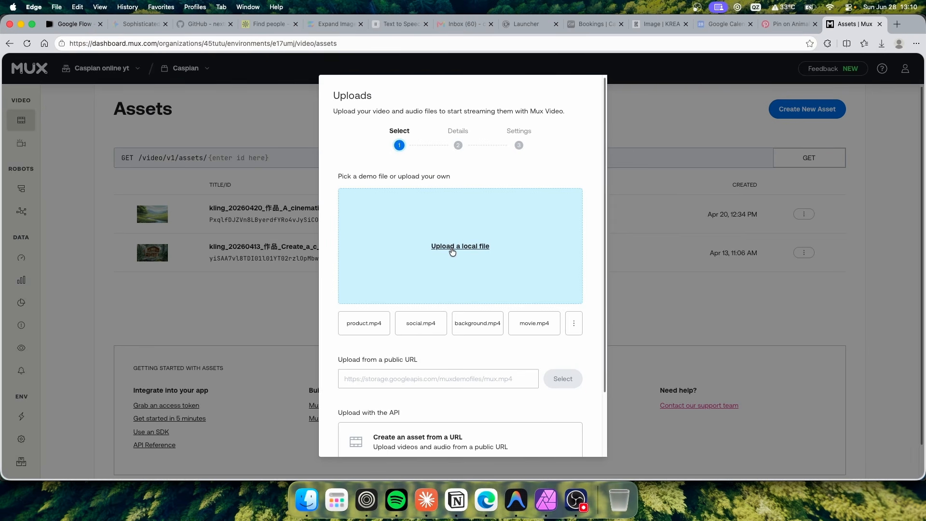
click(452, 250)
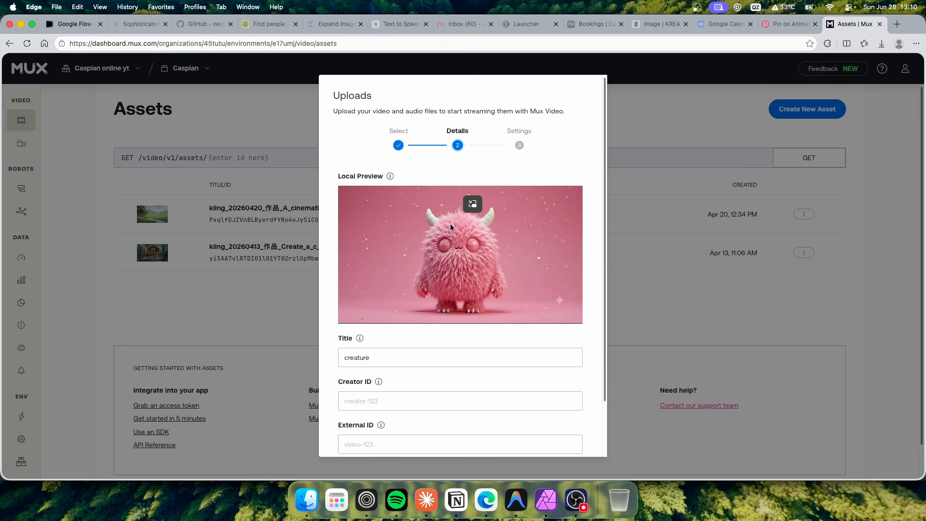
scroll(399, 328, down, 3)
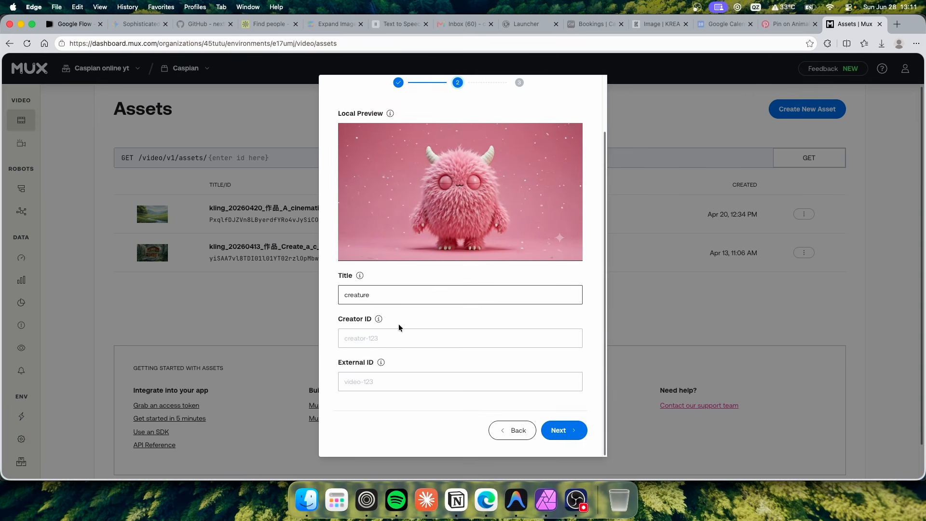
click(561, 430)
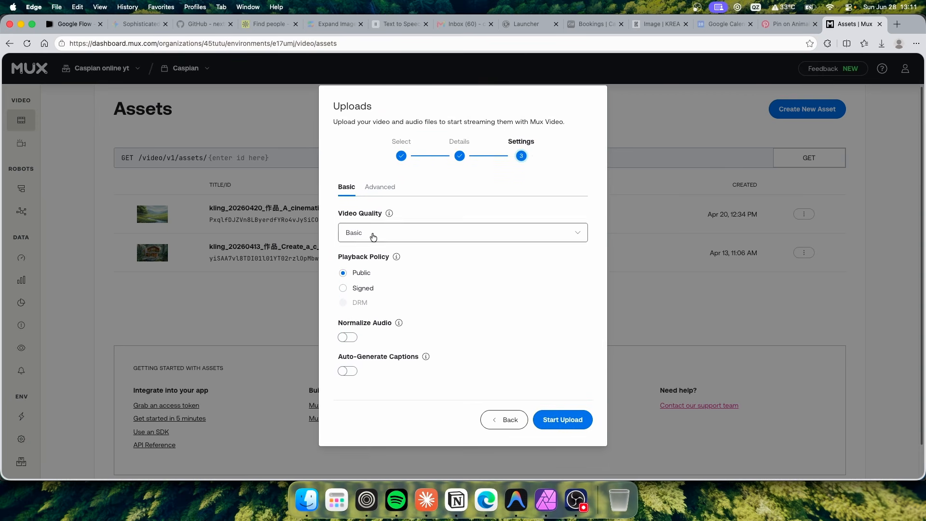
Set the new asset's video quality to Basic with public playback and start the upload.
click(422, 235)
click(393, 296)
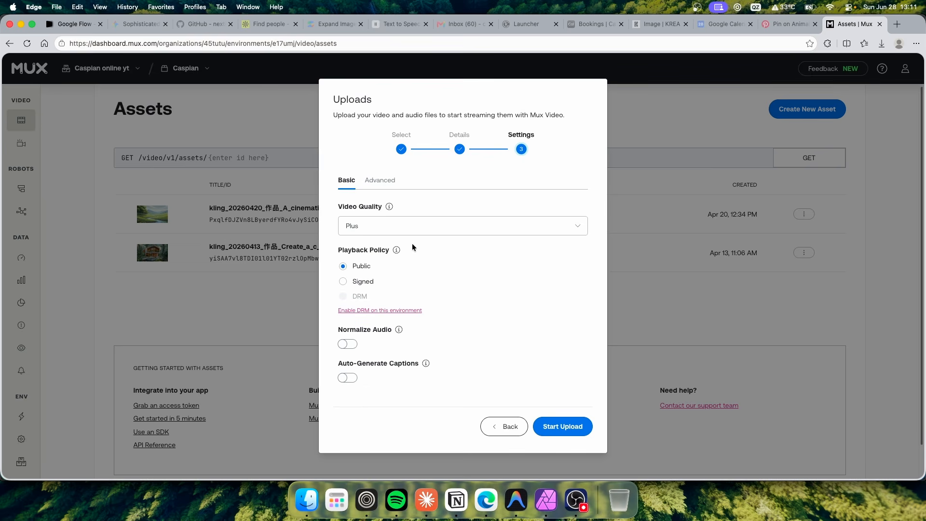
click(408, 231)
click(404, 249)
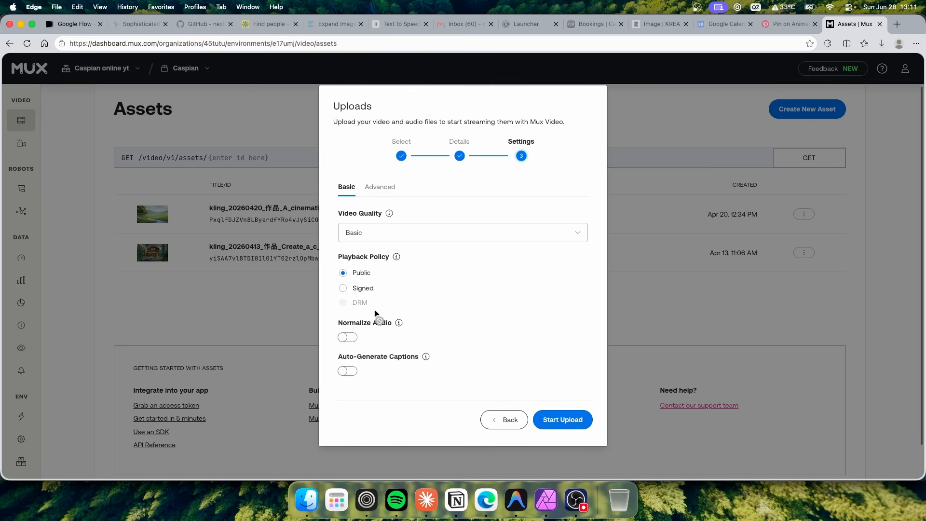
click(562, 419)
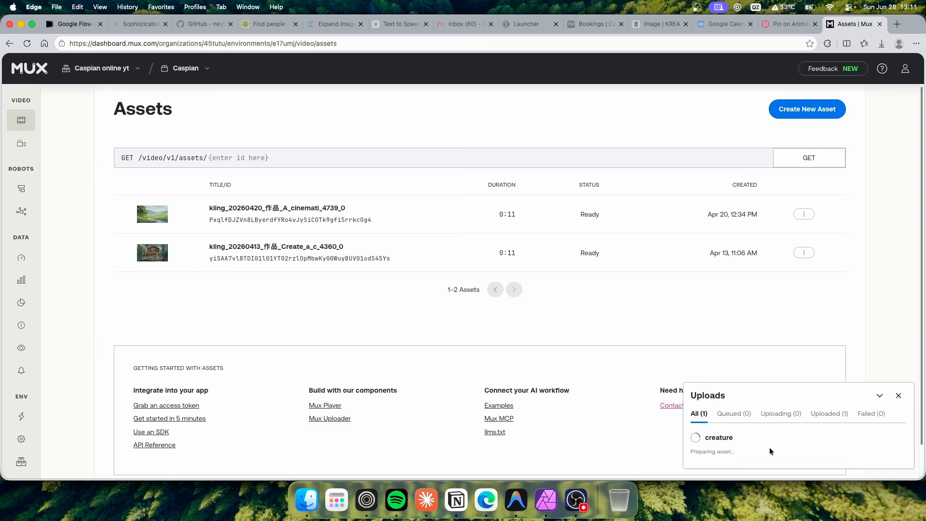
Open the uploaded creature asset and copy its public playback URL for use in a custom player.
click(863, 437)
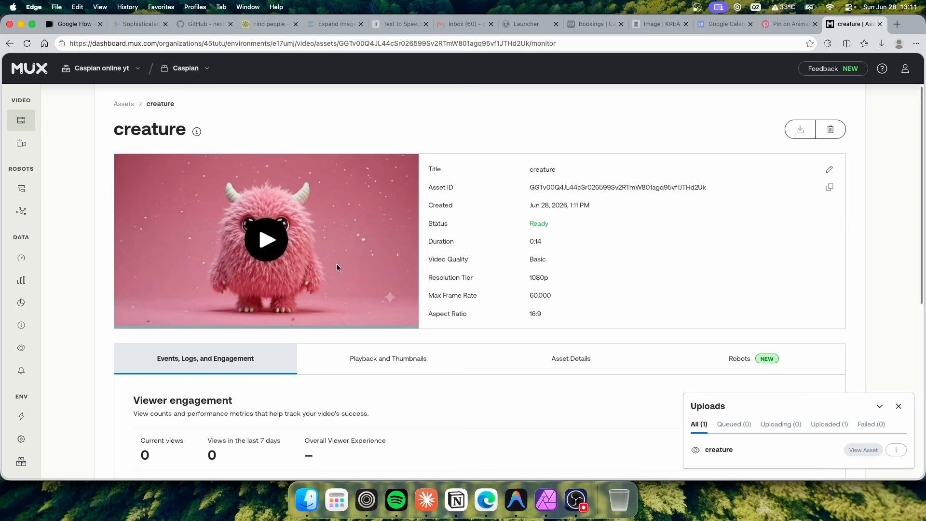
scroll(668, 276, down, 1)
scroll(714, 222, up, 1)
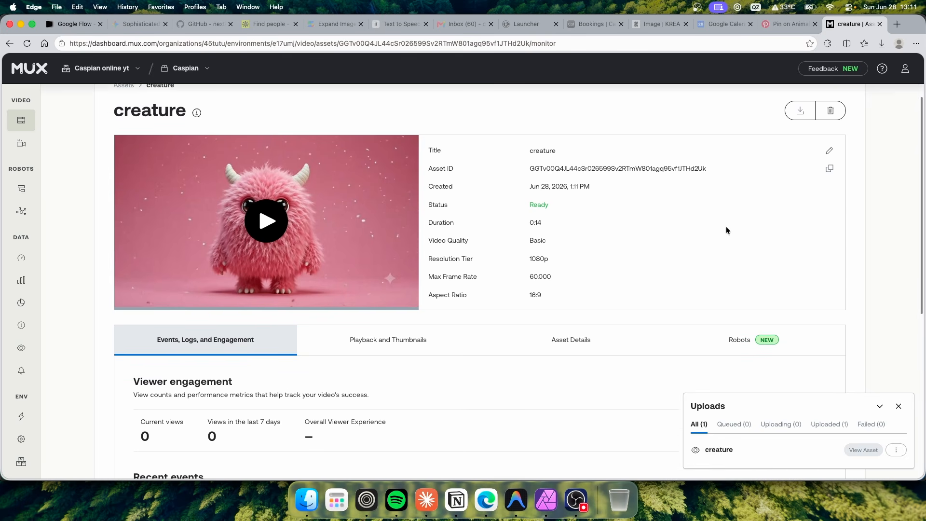
scroll(479, 212, down, 2)
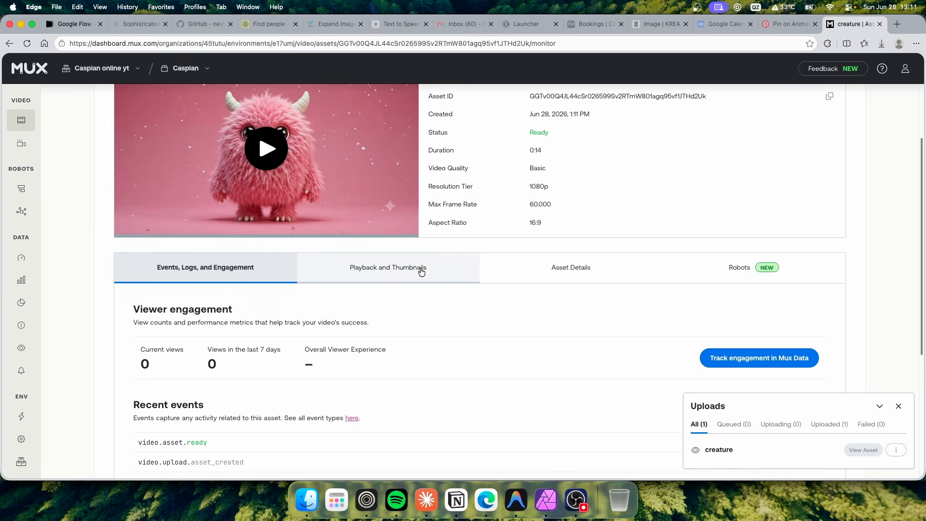
click(366, 272)
scroll(285, 265, down, 2)
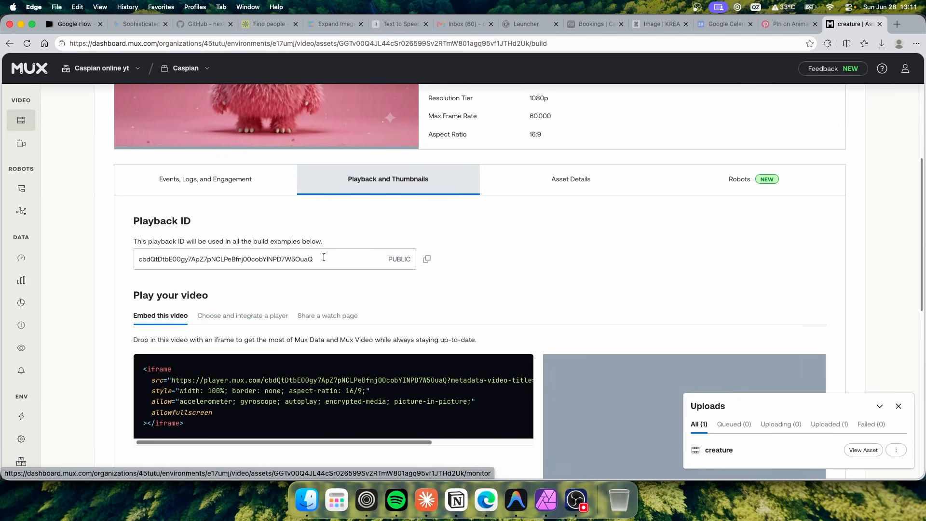
scroll(274, 258, down, 1)
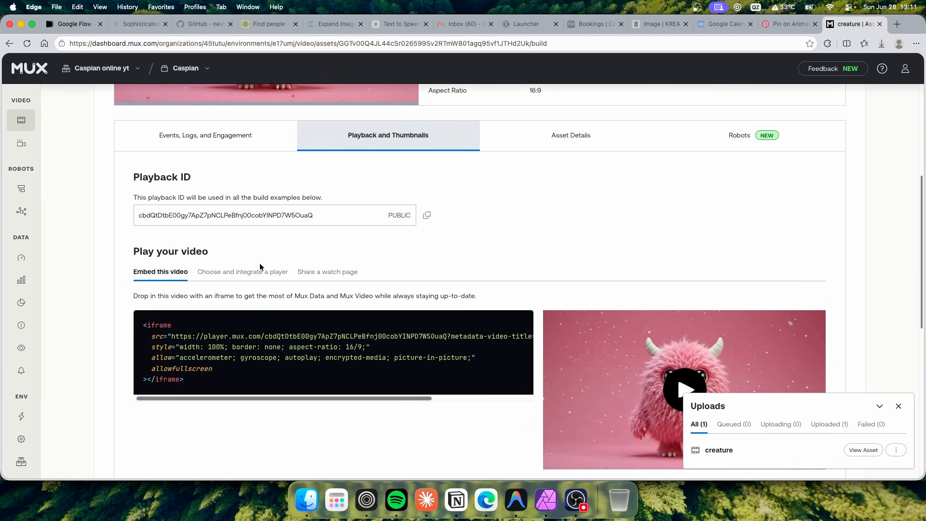
click(259, 270)
scroll(322, 274, down, 2)
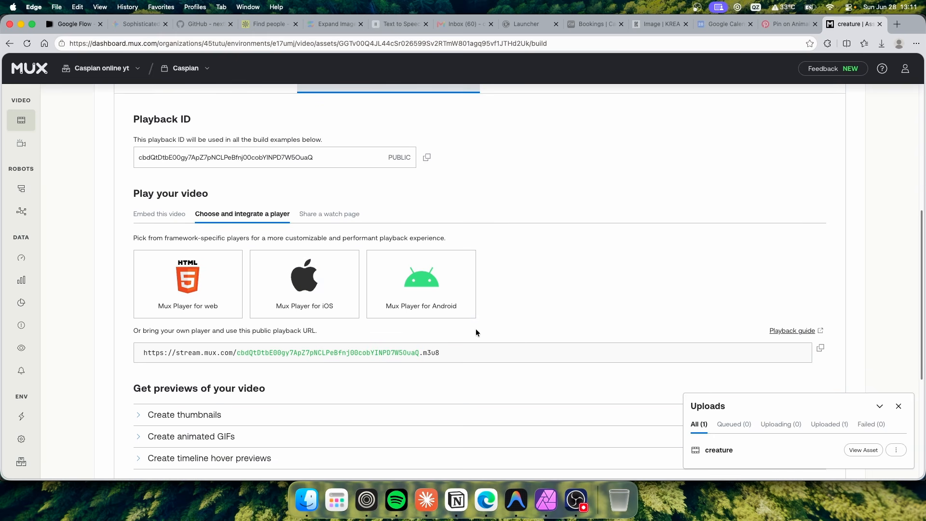
triple_click(461, 356)
click(821, 348)
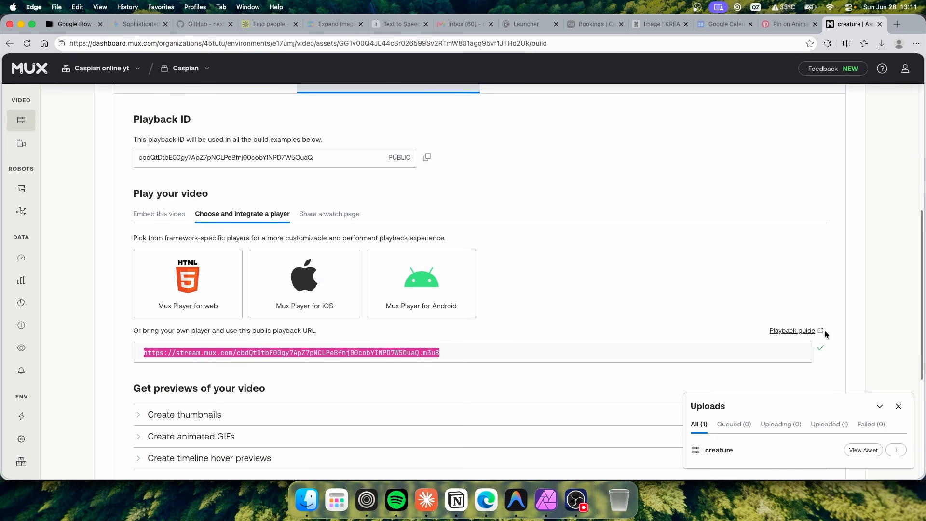
Open the copied Mux playback URL on its own page to test the video, and pause playback.
click(896, 23)
key(super+v)
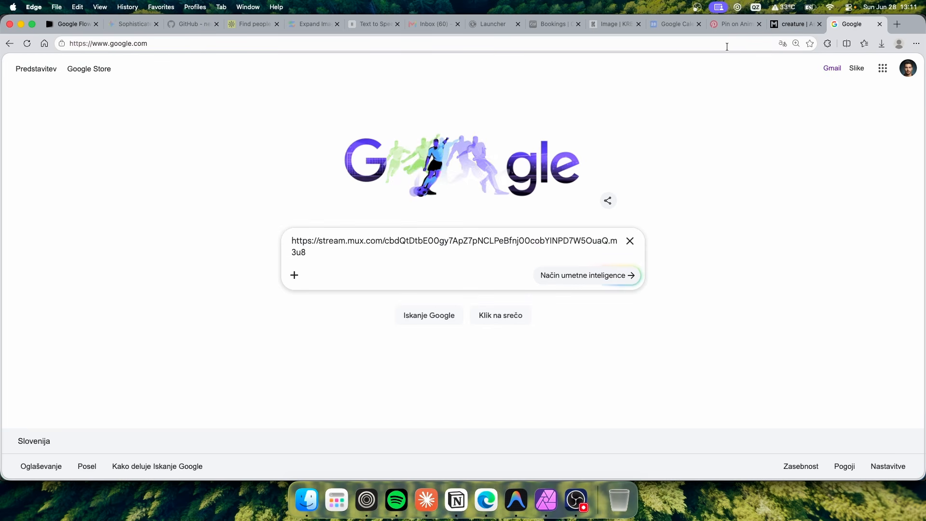
key(Return)
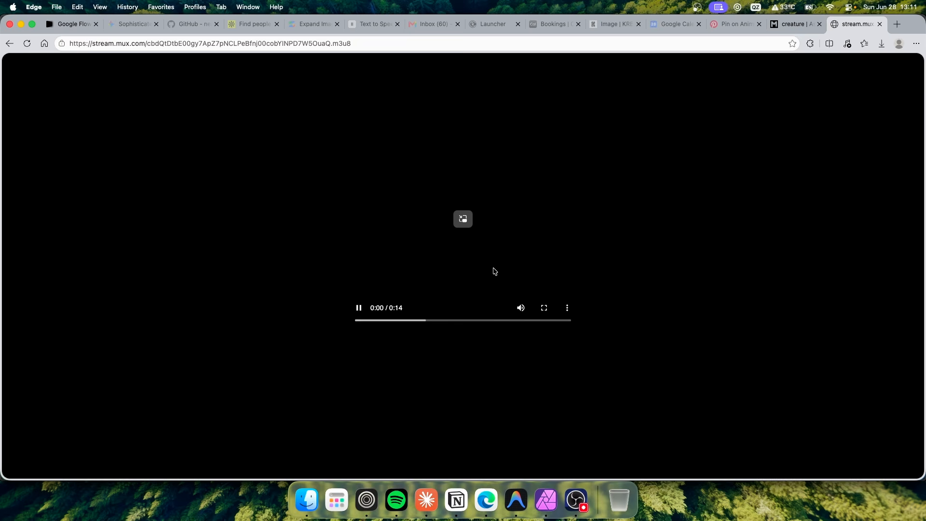
click(359, 308)
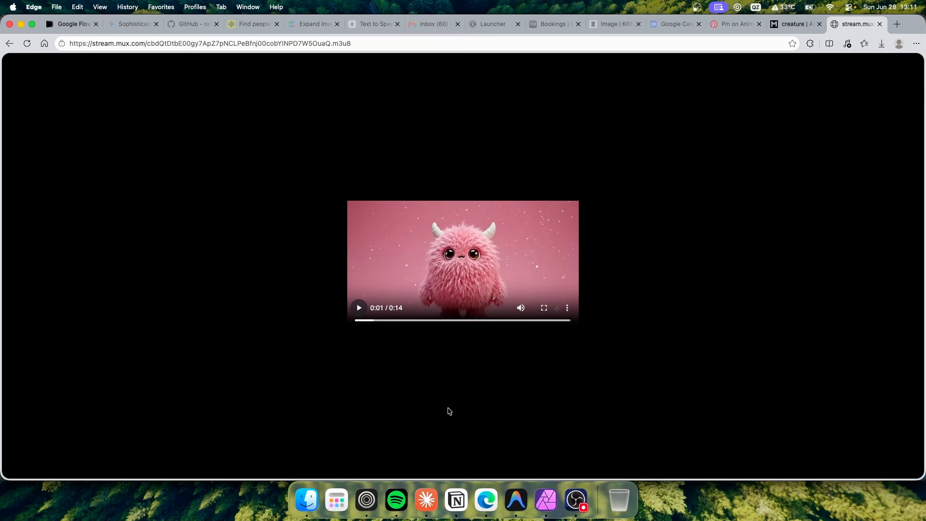
Switch to Claude and copy the full website prompt, from PROMPT START through the Requirements paragraph.
click(426, 500)
drag(253, 131, 335, 131)
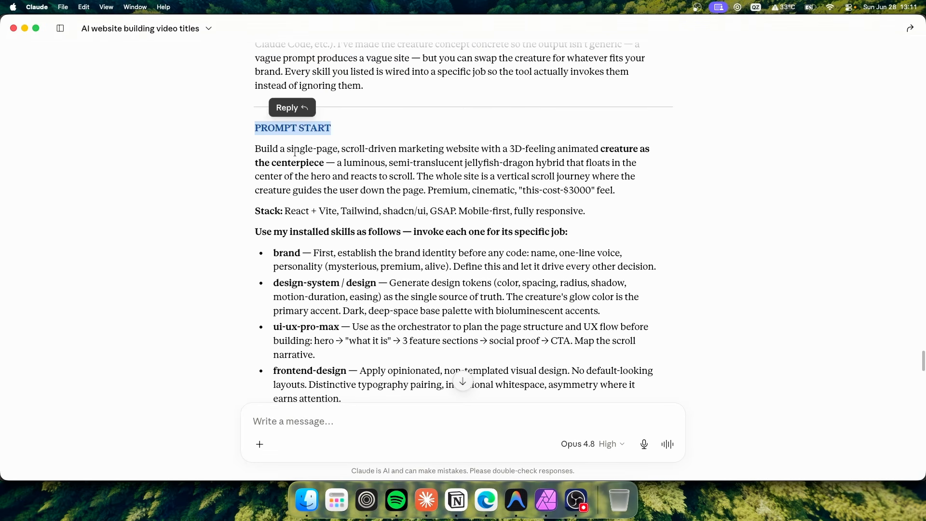
click(289, 151)
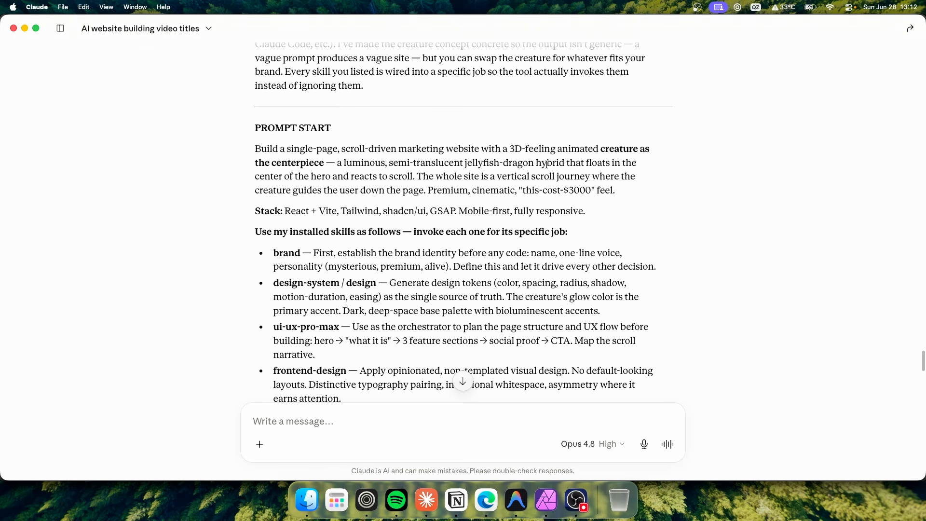
drag(617, 163, 324, 162)
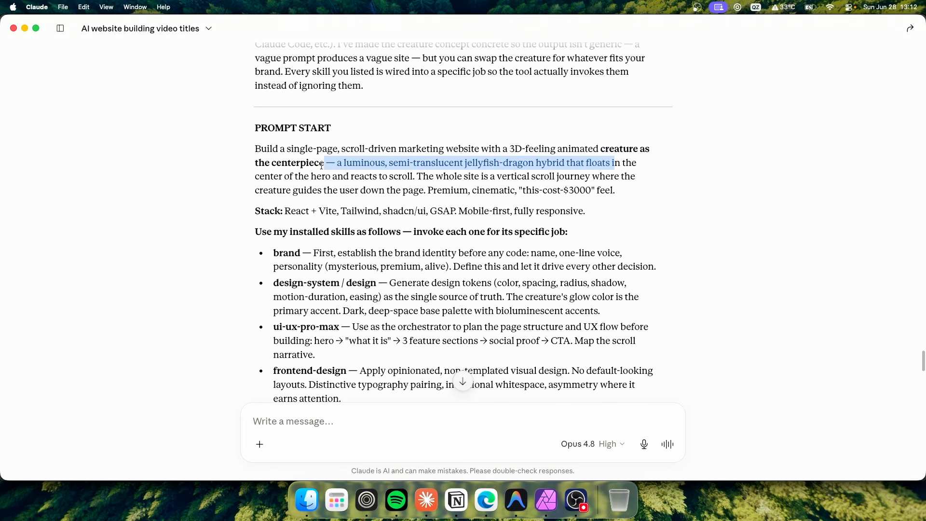
click(266, 148)
drag(251, 130, 586, 287)
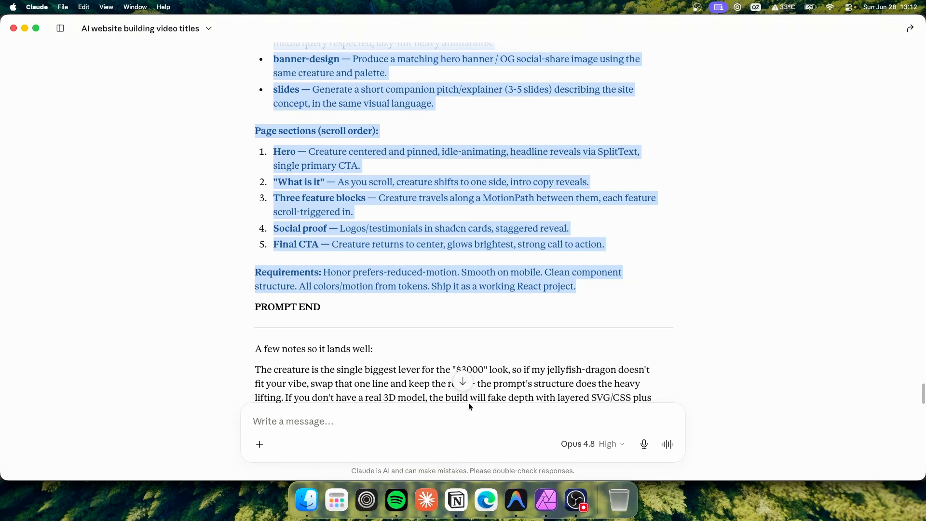
Switch to Antigravity IDE and paste the copied website prompt into the agent's message box.
click(516, 500)
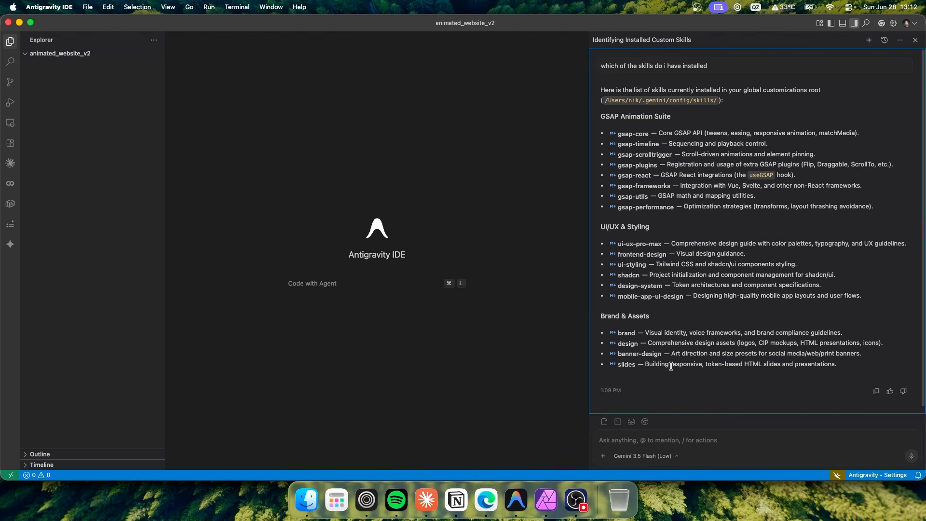
click(709, 440)
key(super+v)
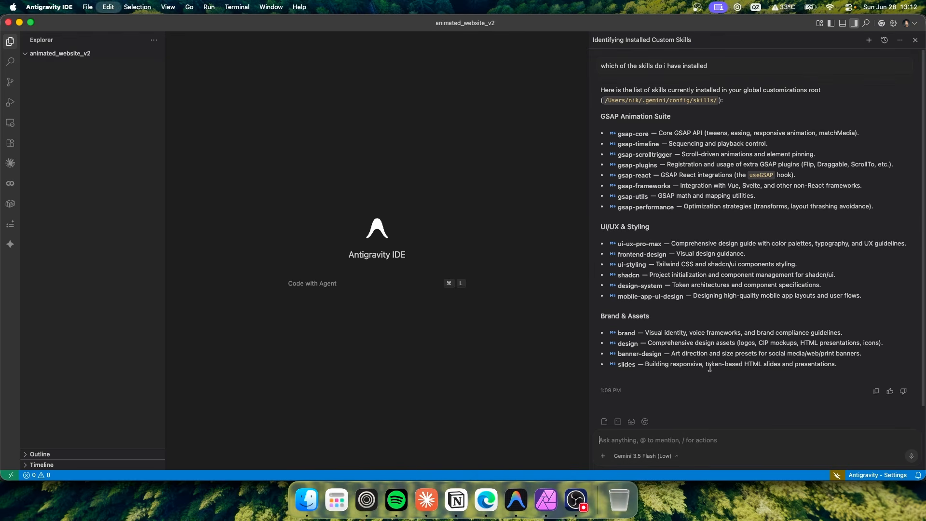
Replace the jellyfish-dragon description with "with a pink creature featured in the video check out the creature.mp4 file in the project folder" and send the prompt.
scroll(712, 368, up, 15)
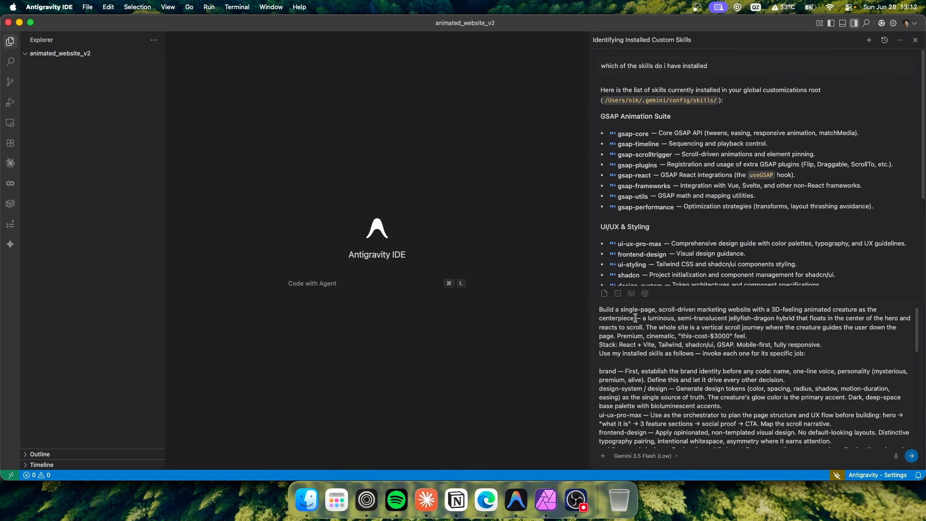
drag(636, 317, 825, 319)
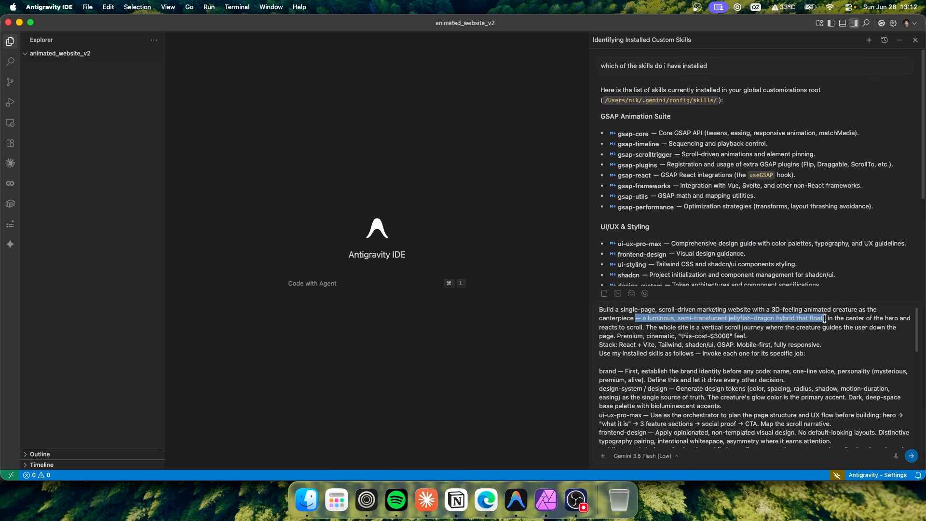
key(BackSpace)
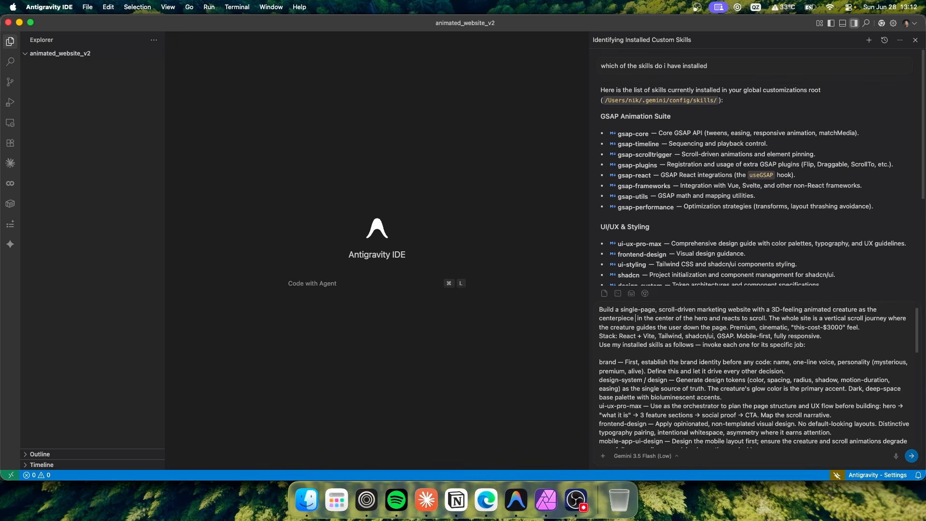
text(with a pink )
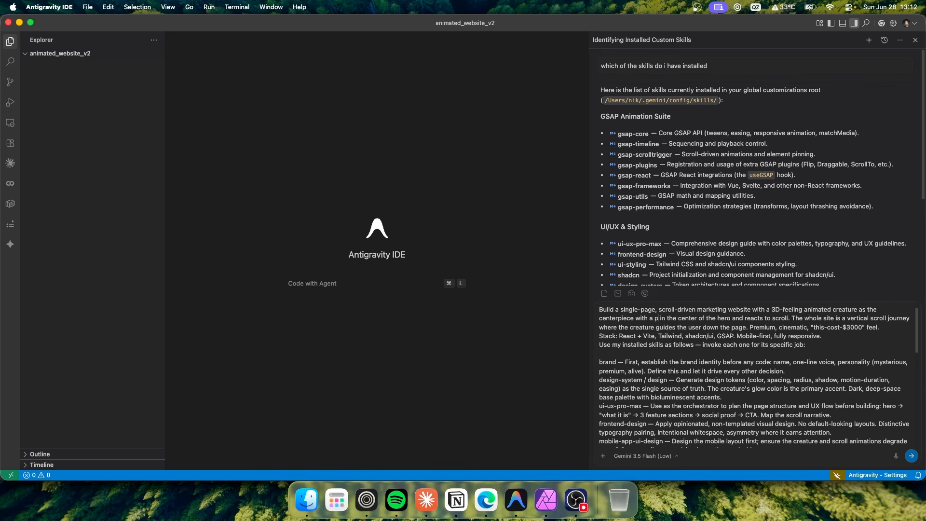
text(creature featured in the video check out the creature.mp4 file in the project folder)
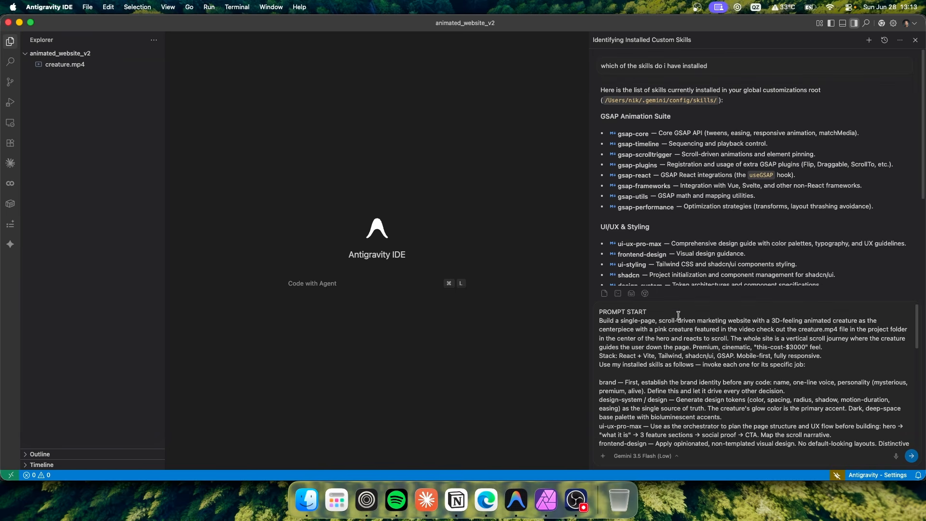
scroll(820, 410, down, 10)
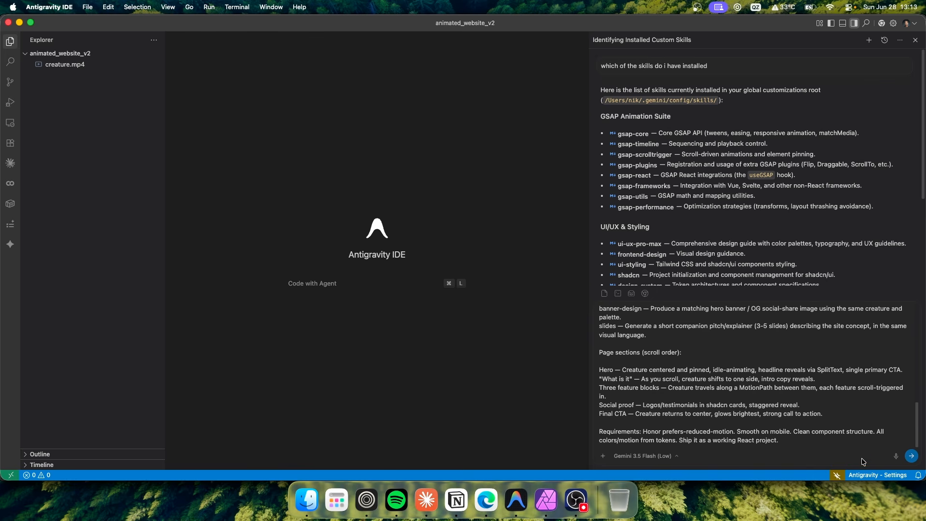
click(911, 455)
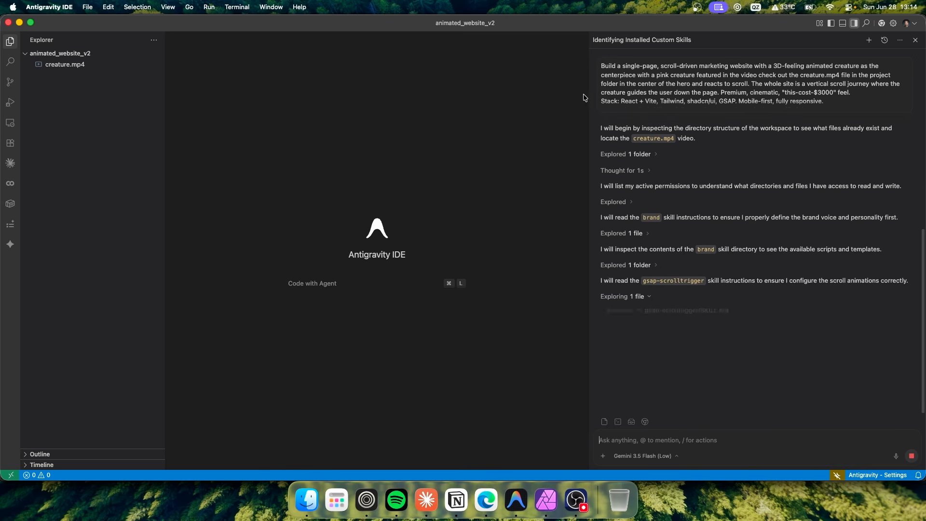
Proceed with the agent's Implementation Plan and review its page structure and scroll narrative.
drag(589, 95, 618, 99)
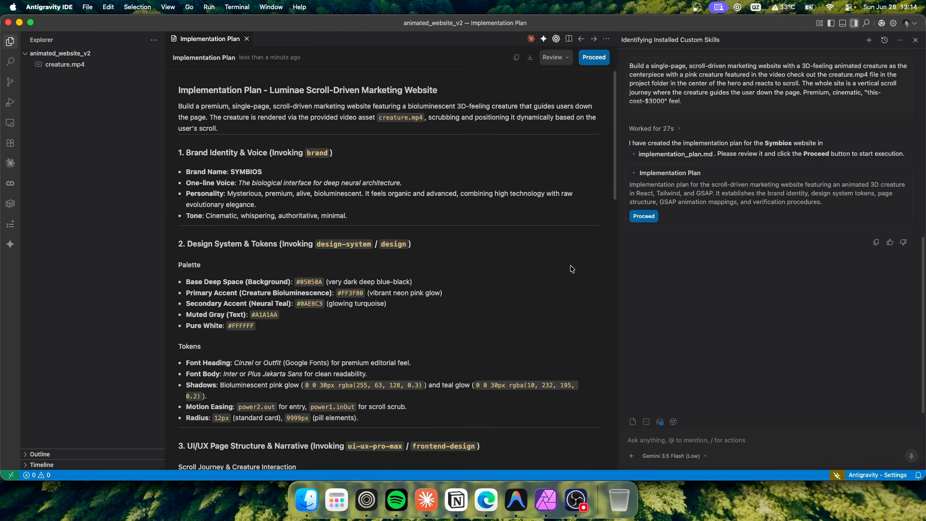
click(594, 57)
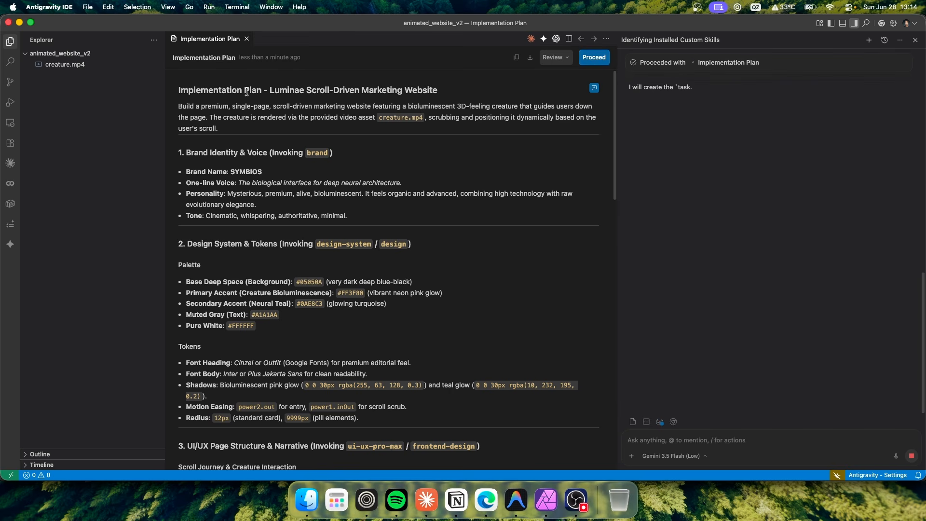
scroll(431, 305, down, 10)
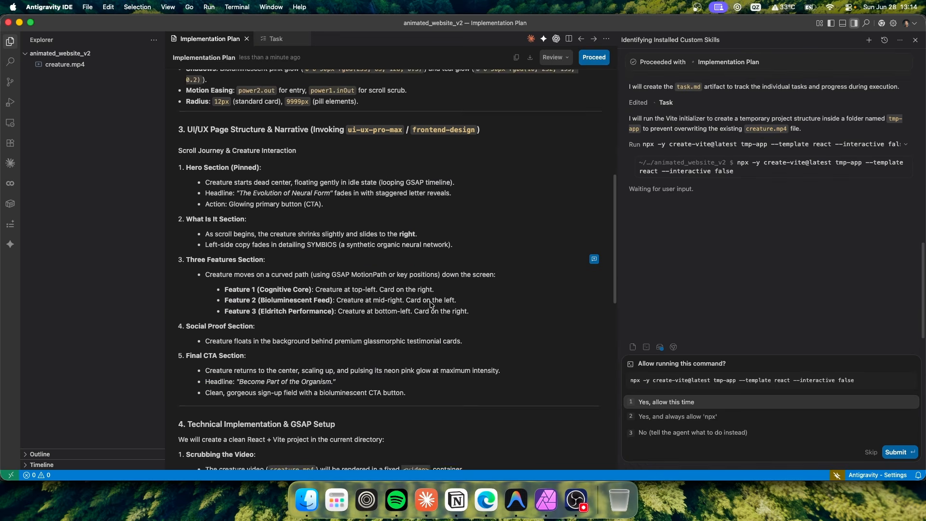
Review the plan from its technical setup back up to brand identity, and allow the create-vite command for the React tmp-app once.
scroll(432, 305, down, 15)
scroll(327, 226, up, 12)
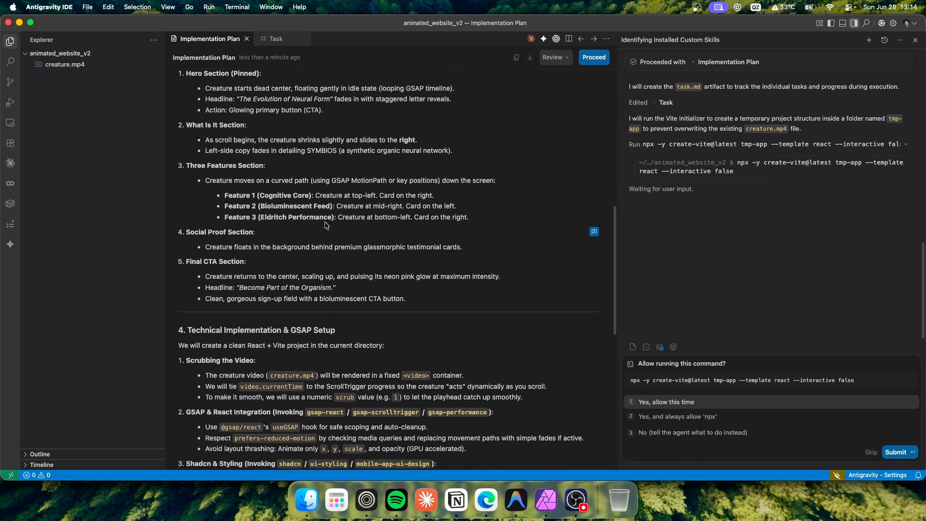
scroll(327, 225, up, 8)
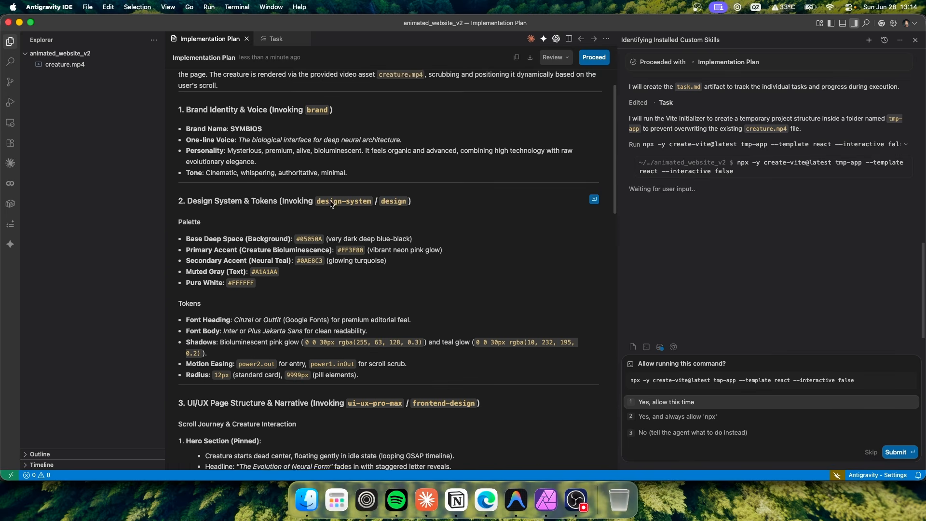
scroll(332, 204, up, 2)
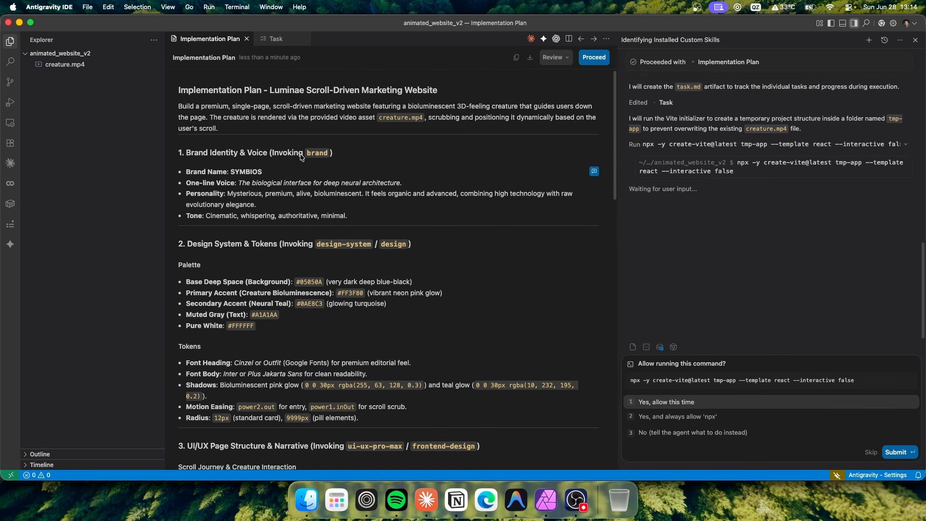
click(898, 452)
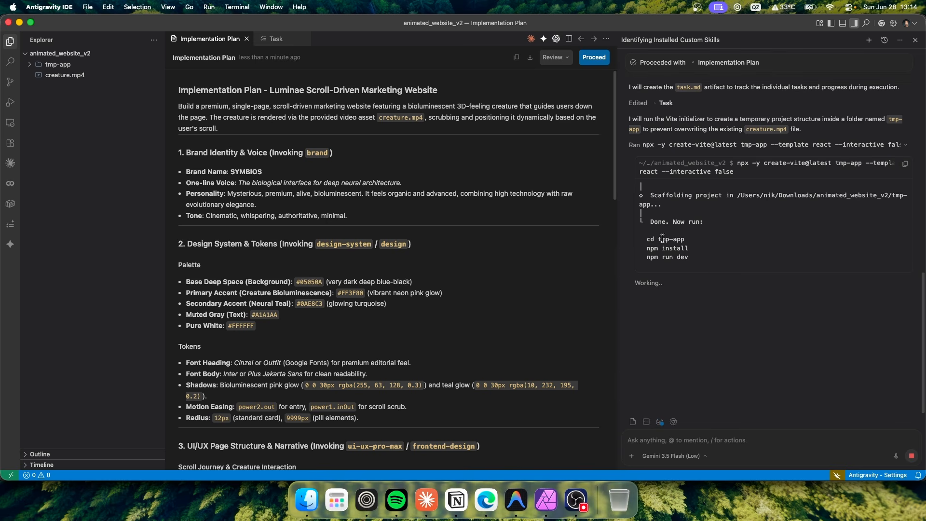
Examine the plan's brand, design system and page structure sections, and allow the agent to move tmp-app/package.json into the project root.
drag(186, 152, 274, 152)
scroll(205, 175, down, 1)
drag(184, 202, 273, 202)
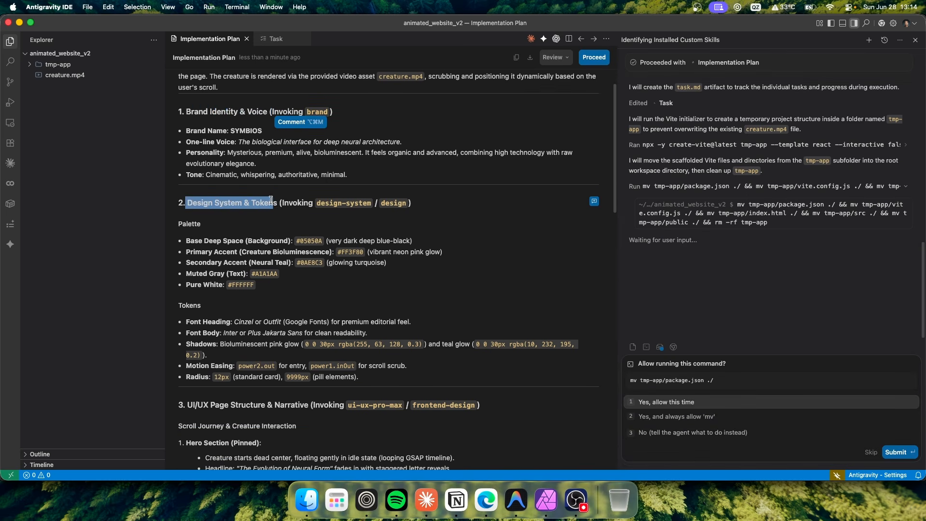
scroll(194, 251, down, 3)
drag(219, 265, 253, 264)
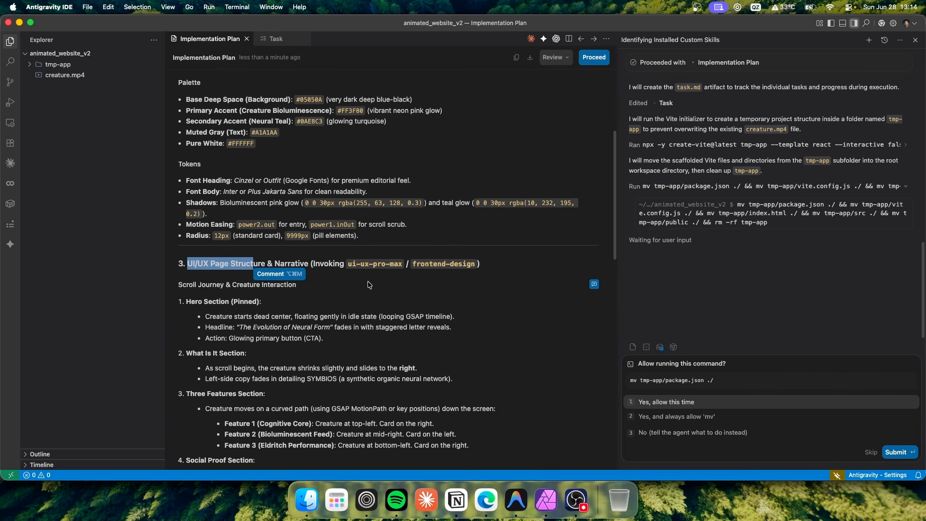
scroll(378, 248, down, 4)
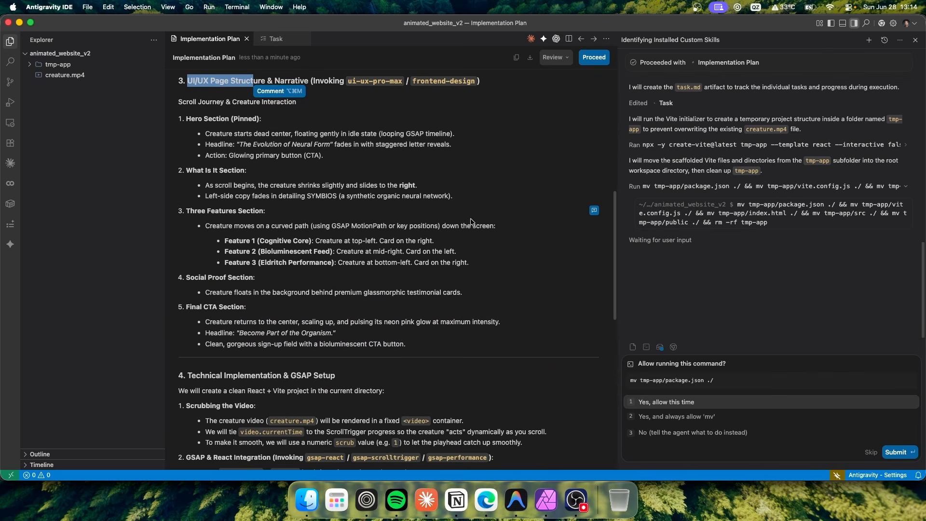
scroll(432, 213, up, 1)
click(900, 454)
Examine the rest of the Implementation Plan, from the final page sections and GSAP setup to the proposed changes and verification plan.
scroll(342, 252, down, 2)
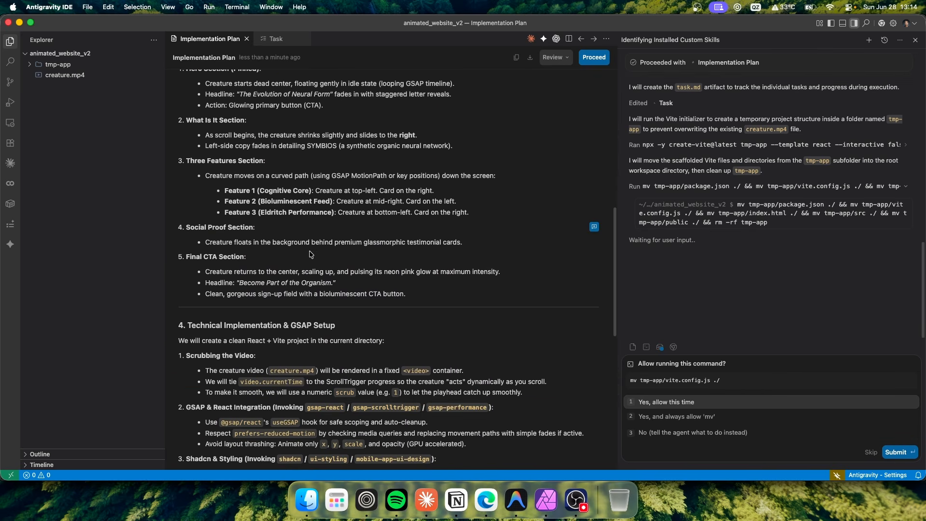
scroll(311, 255, down, 2)
drag(188, 237, 308, 233)
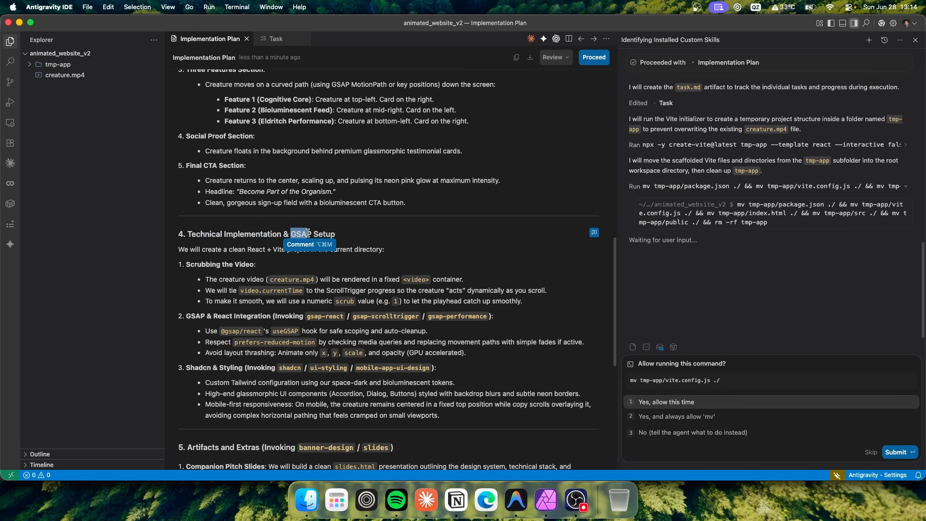
click(337, 236)
scroll(428, 212, down, 5)
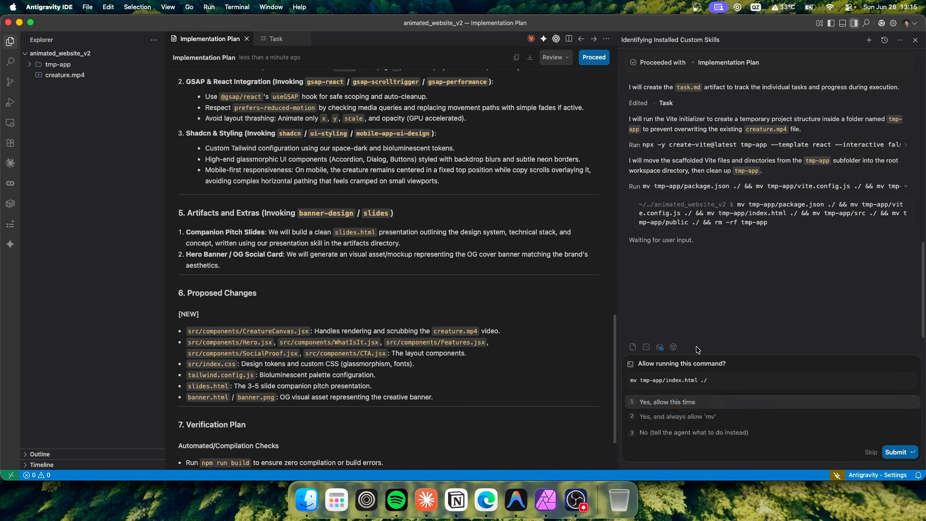
scroll(195, 169, down, 1)
scroll(286, 192, down, 1)
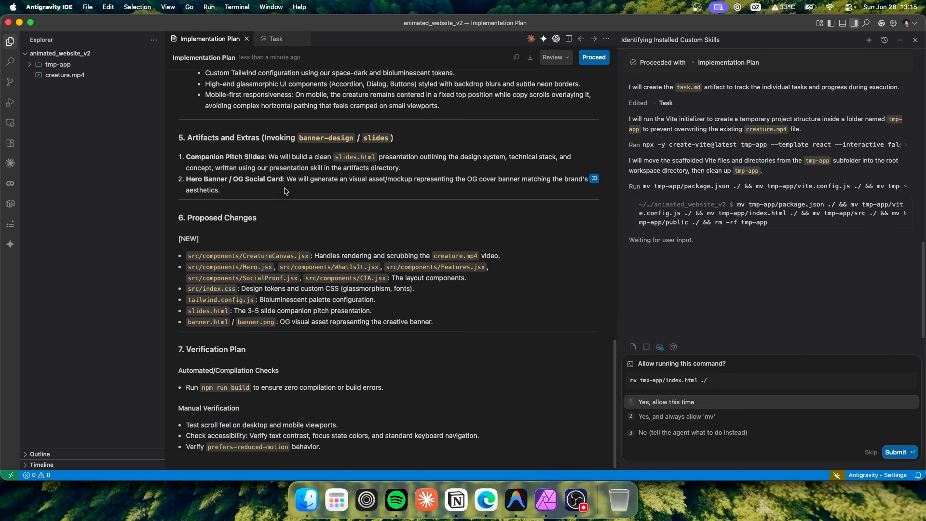
drag(191, 216, 283, 224)
click(348, 228)
Allow the agent's commands moving tmp-app's index.html, src and public into the project root and deleting the tmp-app folder.
click(895, 454)
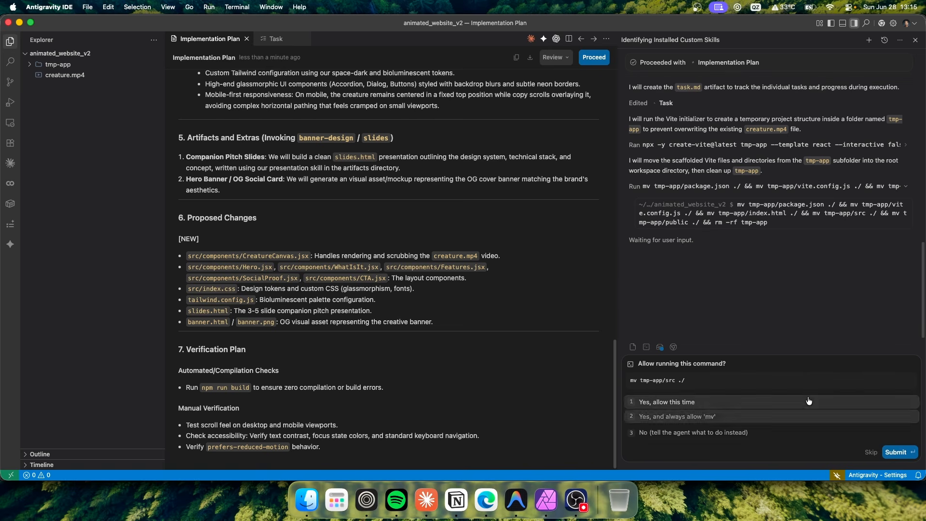
click(908, 449)
click(896, 452)
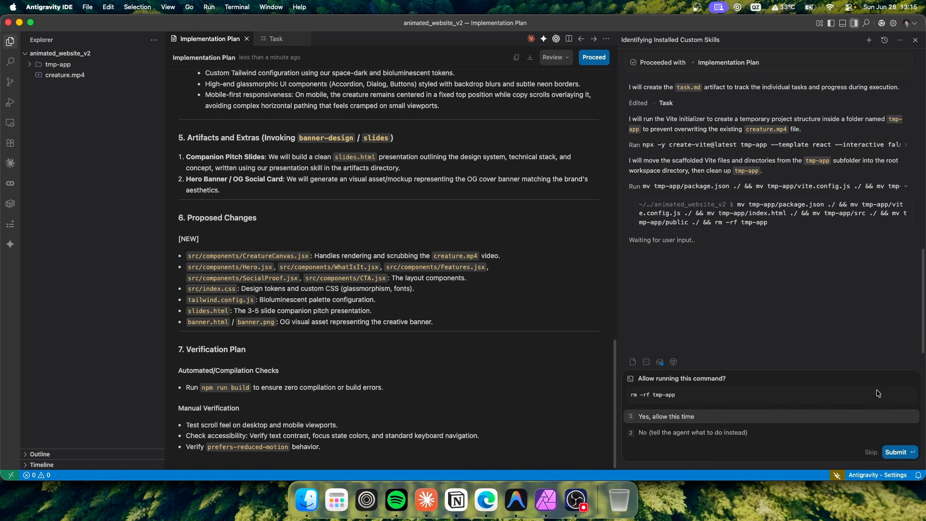
click(899, 453)
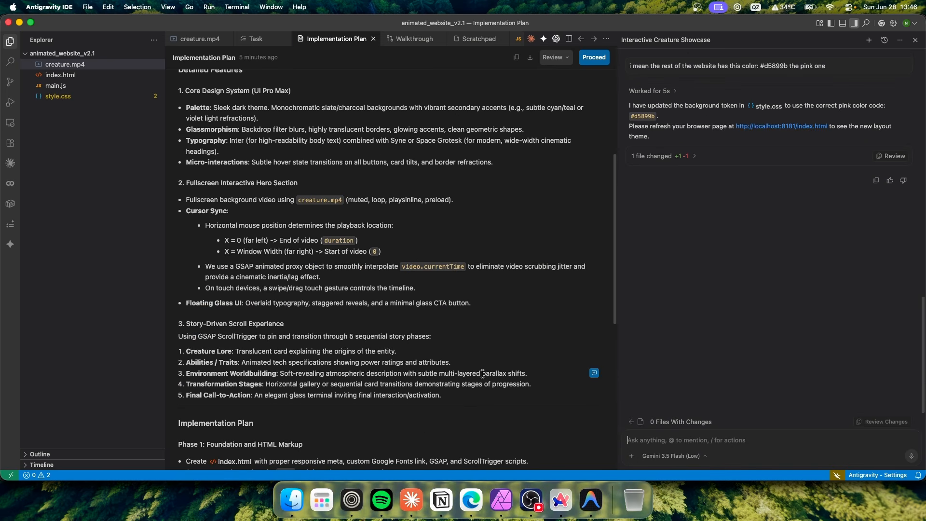
Switch to Arc and examine the generated landing page at localhost:8181, from the hero through to the Establish Quantum Sync section.
click(560, 500)
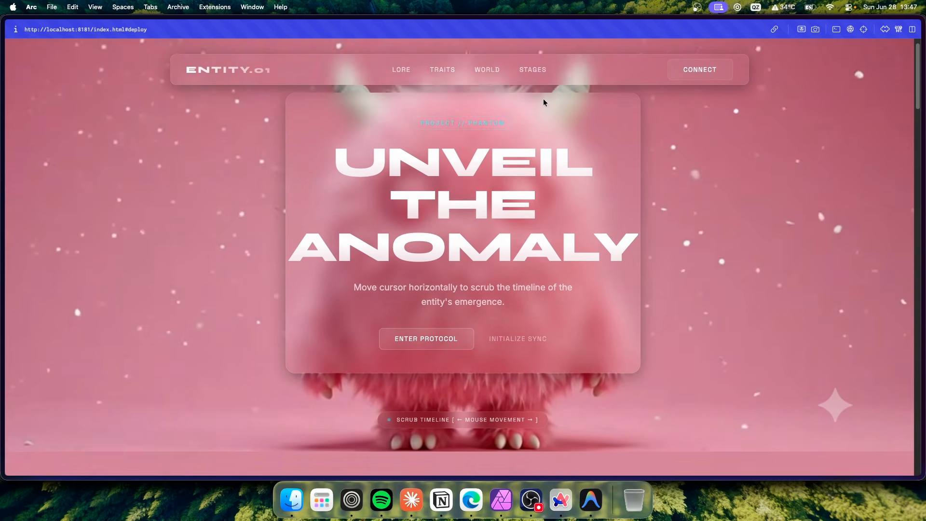
scroll(580, 162, down, 7)
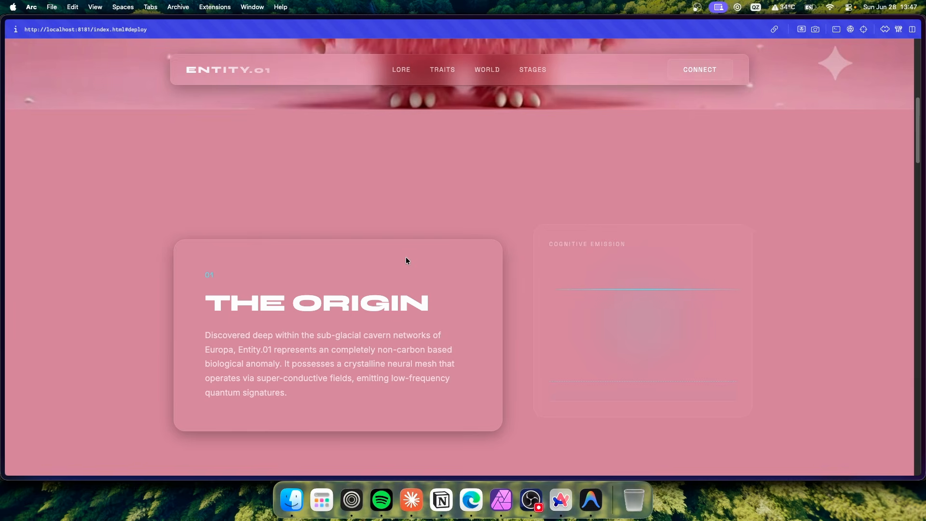
scroll(400, 246, down, 5)
scroll(260, 225, down, 5)
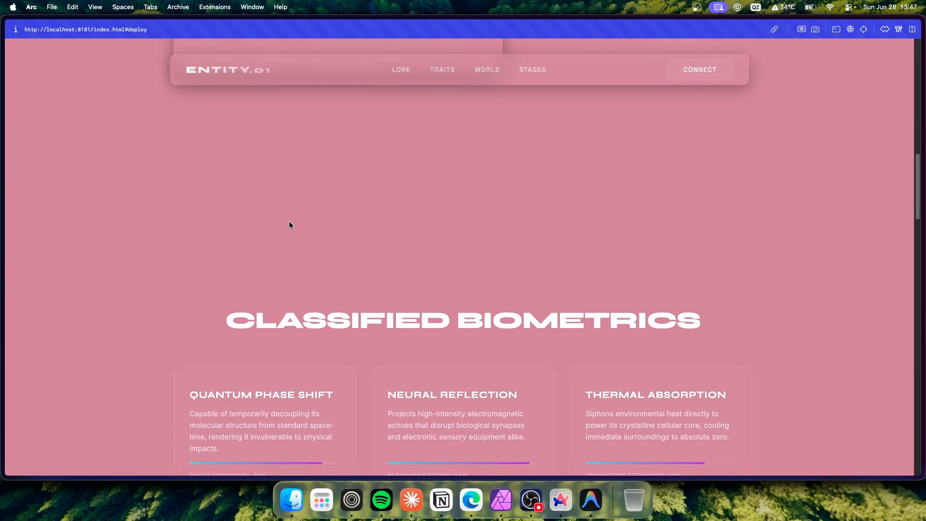
drag(256, 248, 722, 257)
scroll(725, 257, down, 10)
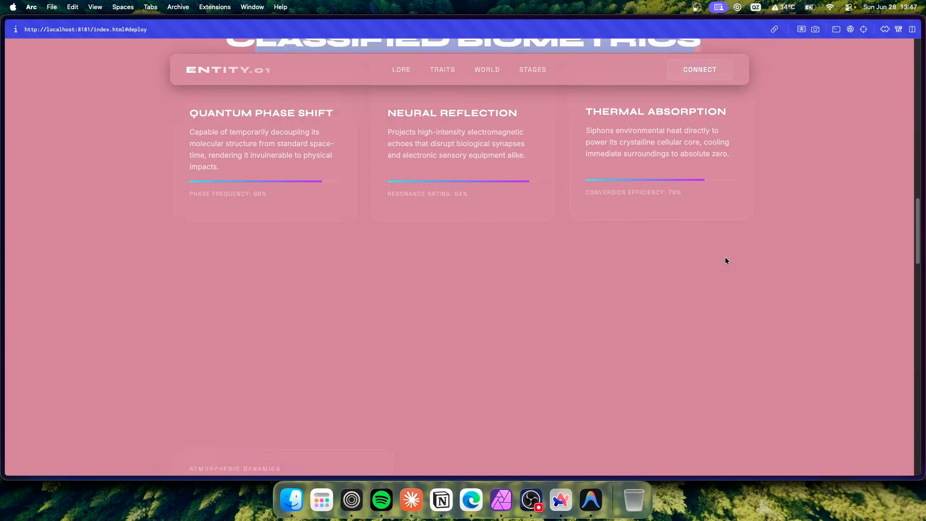
scroll(611, 261, down, 5)
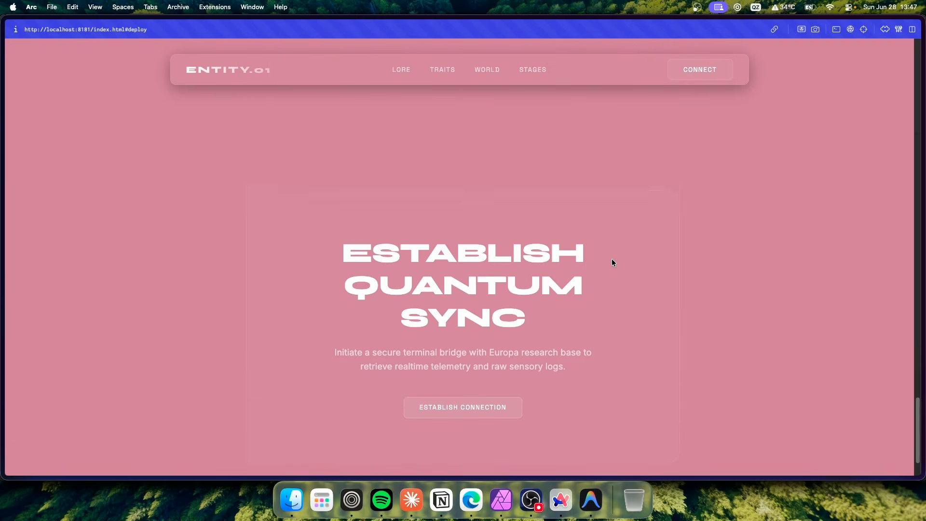
Test the page's Establish Connection button, dismiss its alert, and test the Connect button in the header navigation.
click(470, 340)
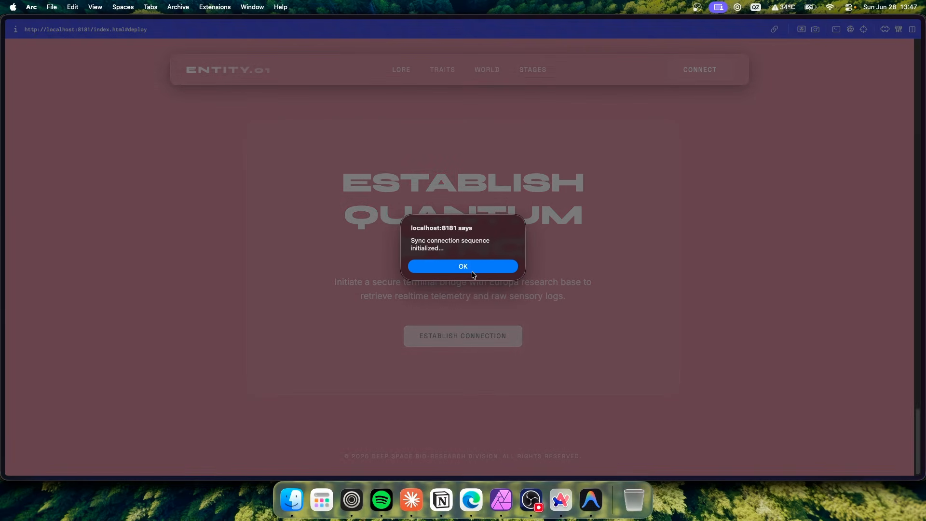
click(474, 275)
scroll(469, 270, up, 20)
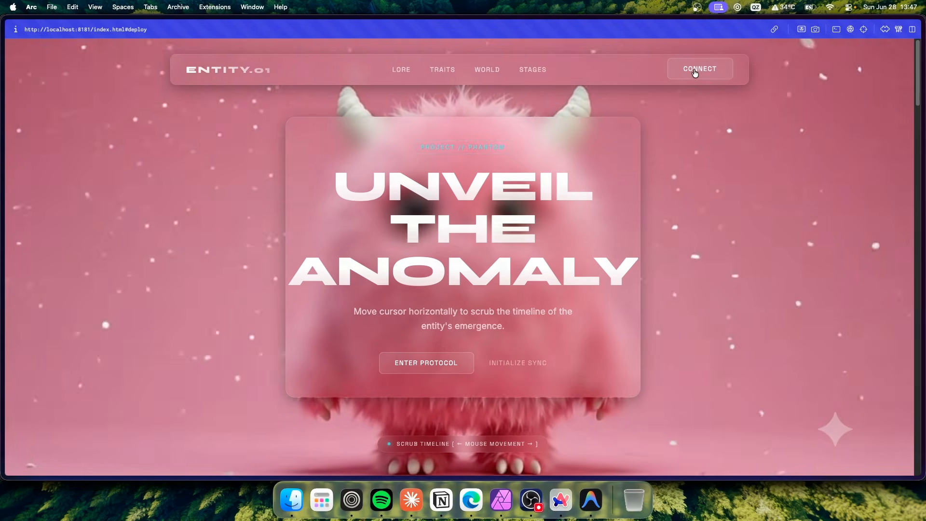
click(695, 70)
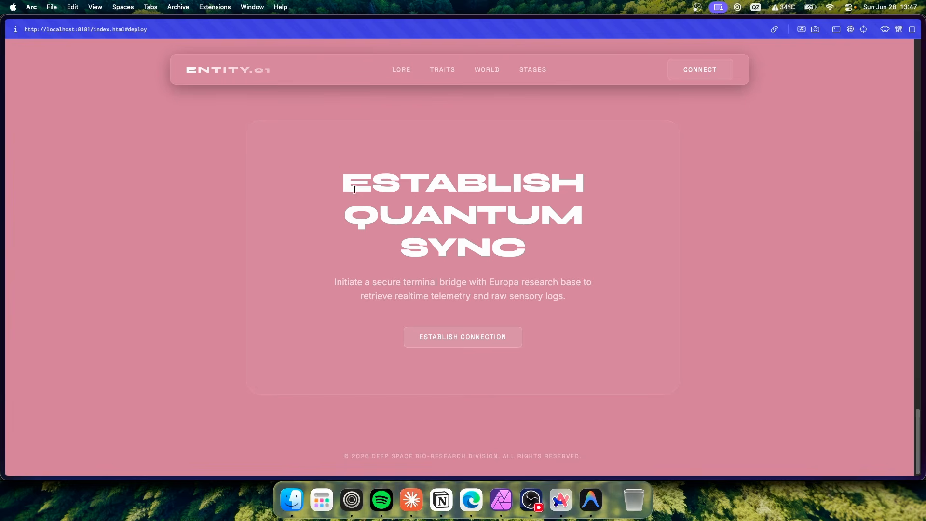
drag(355, 189, 550, 258)
Return to the hero and check the scroll transition between it and The Origin section.
scroll(531, 267, up, 20)
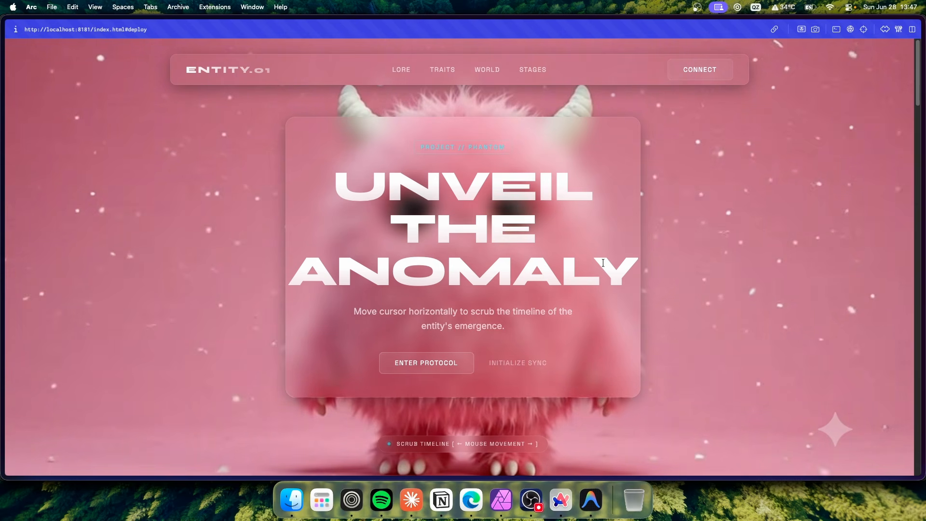
scroll(597, 268, down, 10)
scroll(597, 268, up, 10)
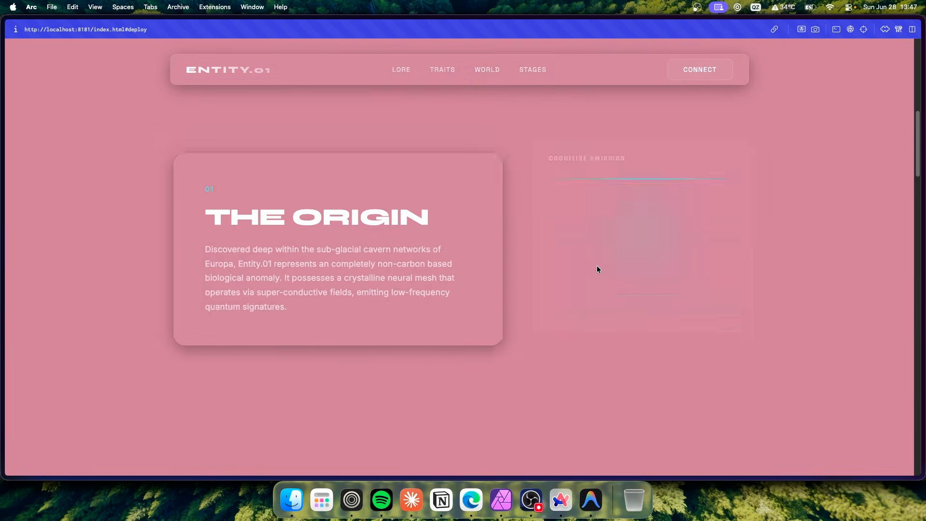